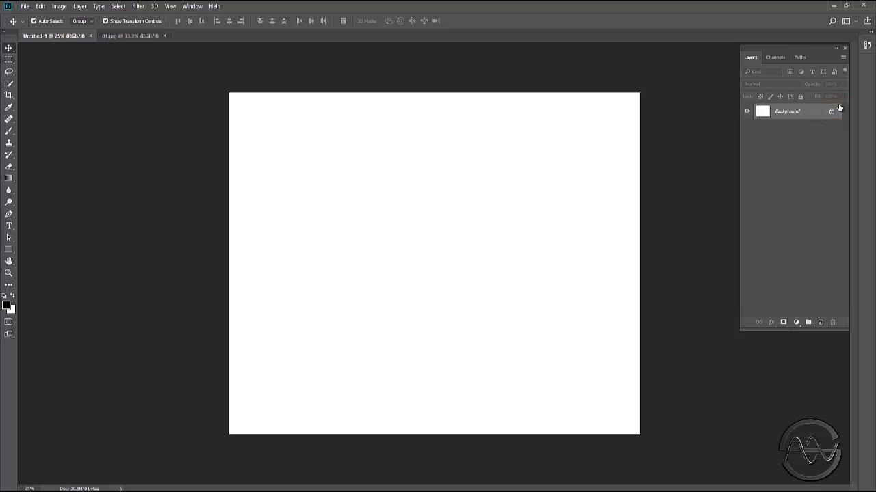
Paste the rose photo into the blank document, scale it down proportionally and move it near the canvas's upper-left corner
{"action": "key", "text": "ctrl+v"}
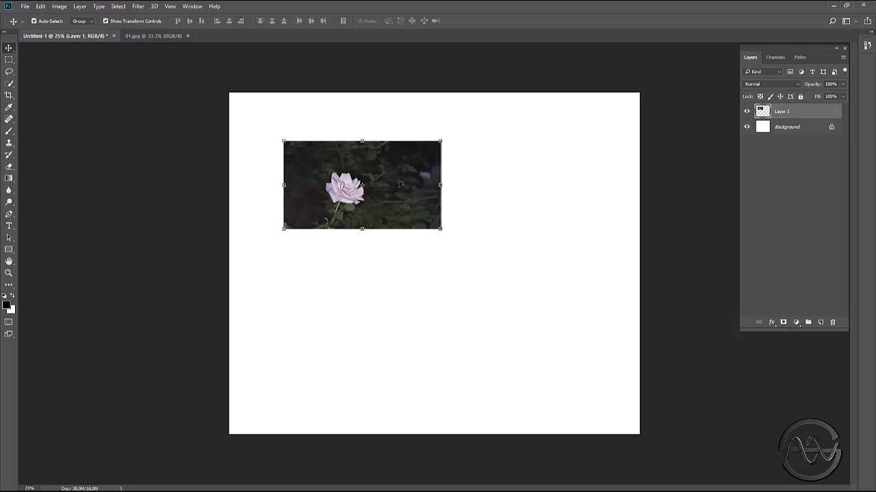
{"action": "mouse_move", "coordinate": [383, 178]}
{"action": "left_mouse_down"}
{"action": "mouse_move", "coordinate": [425, 195]}
{"action": "mouse_move", "coordinate": [381, 182]}
{"action": "left_mouse_up"}
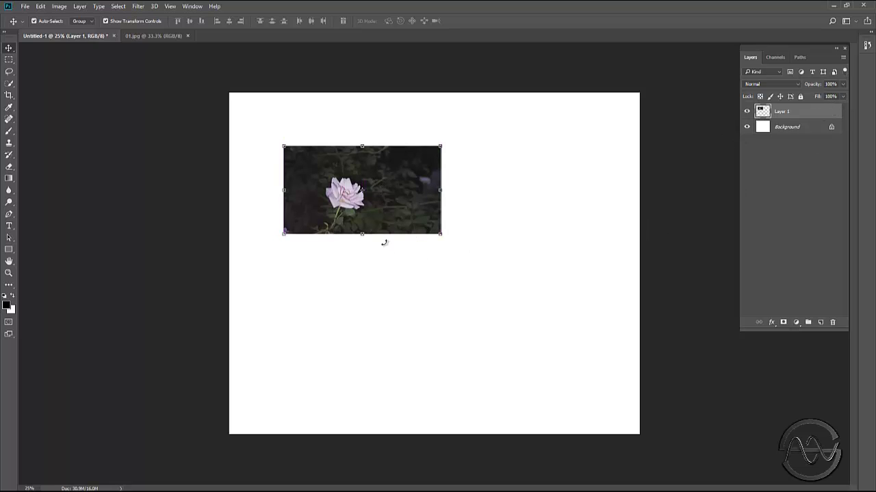
{"action": "left_click_drag", "start_coordinate": [389, 196], "coordinate": [354, 147]}
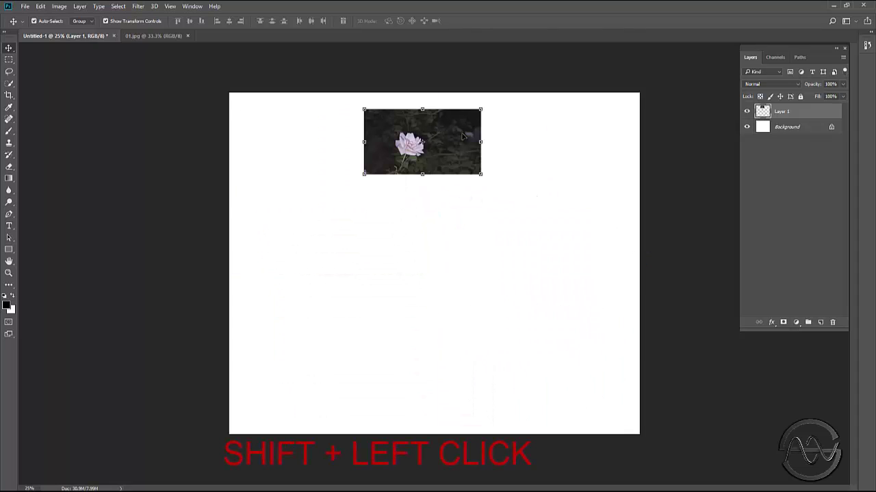
{"action": "left_click_drag", "start_coordinate": [430, 127], "coordinate": [343, 130]}
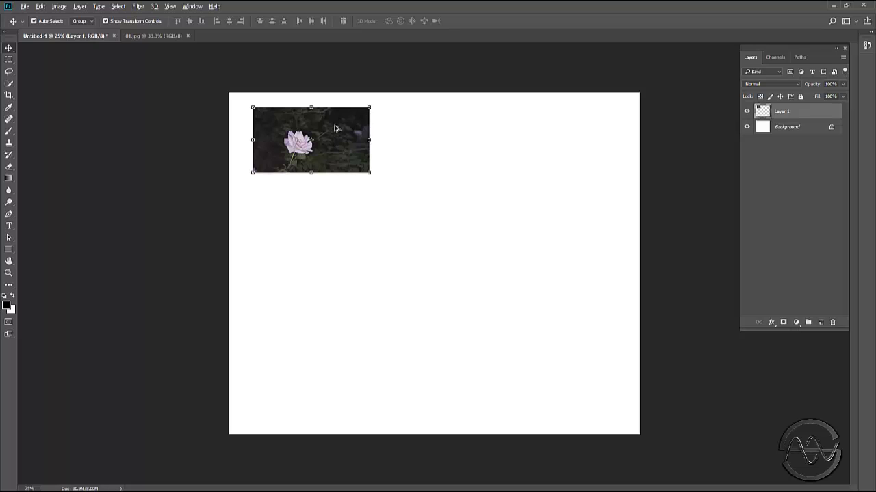
{"action": "left_click_drag", "start_coordinate": [335, 128], "coordinate": [458, 136]}
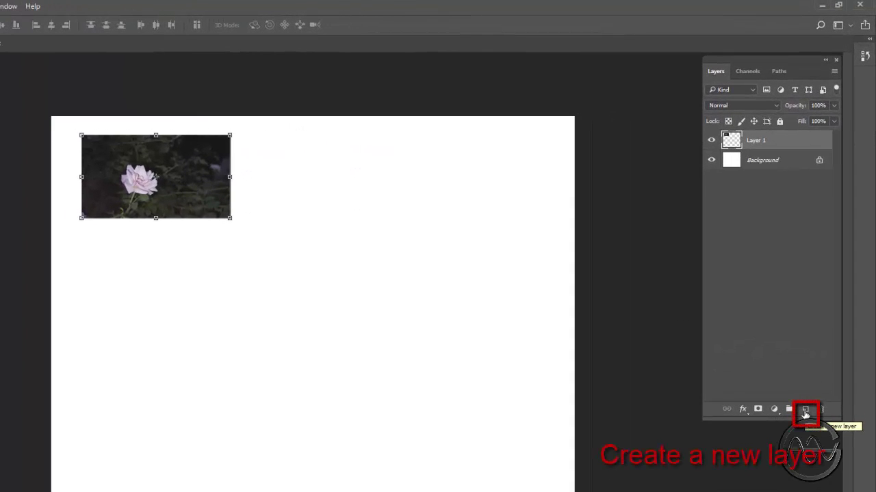
Duplicate the photo layer three times from the Layers list and place each copy in a column below the original
{"action": "left_click_drag", "start_coordinate": [732, 141], "coordinate": [806, 412]}
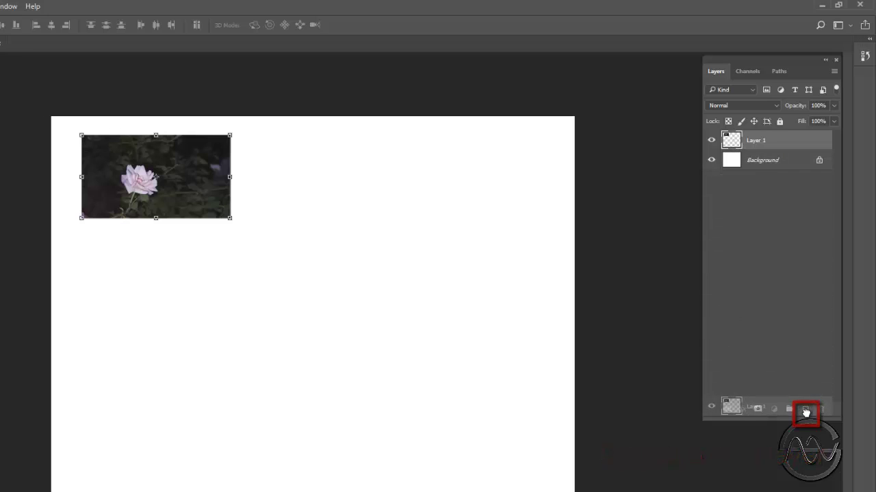
{"action": "left_click_drag", "start_coordinate": [805, 412], "coordinate": [806, 412]}
{"action": "left_click_drag", "start_coordinate": [170, 156], "coordinate": [172, 254]}
{"action": "left_click_drag", "start_coordinate": [732, 160], "coordinate": [807, 411]}
{"action": "left_click_drag", "start_coordinate": [124, 262], "coordinate": [124, 358]}
{"action": "left_click_drag", "start_coordinate": [732, 139], "coordinate": [805, 409]}
{"action": "left_click_drag", "start_coordinate": [161, 367], "coordinate": [161, 469]}
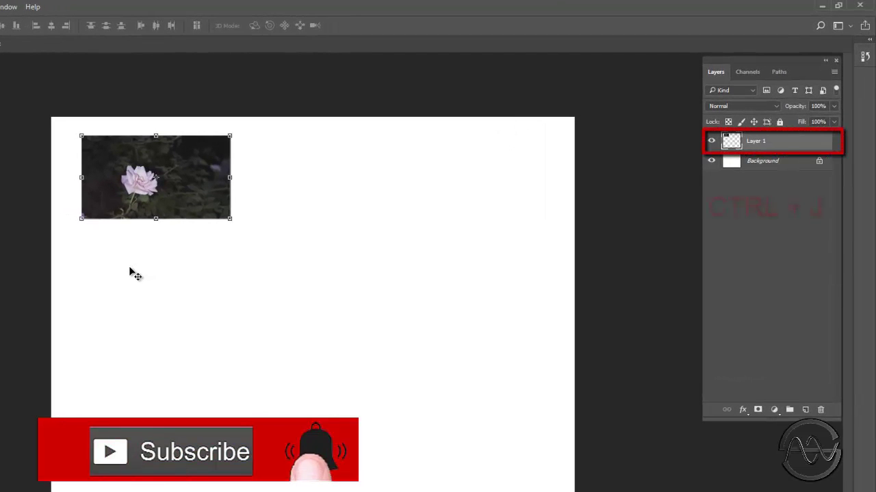
Duplicate the photo layer repeatedly and arrange six photos on the canvas in two columns of three
{"action": "key", "text": "ctrl"}
{"action": "key", "text": "ctrl+j"}
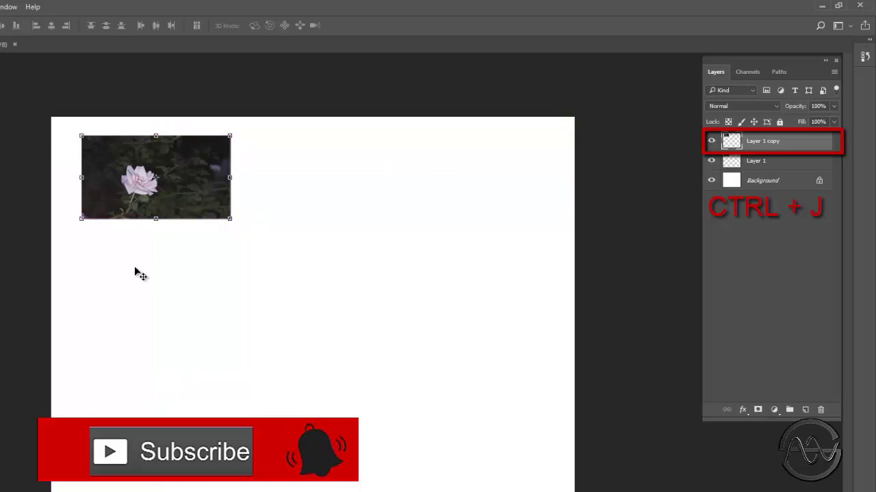
{"action": "left_click_drag", "start_coordinate": [182, 169], "coordinate": [182, 279]}
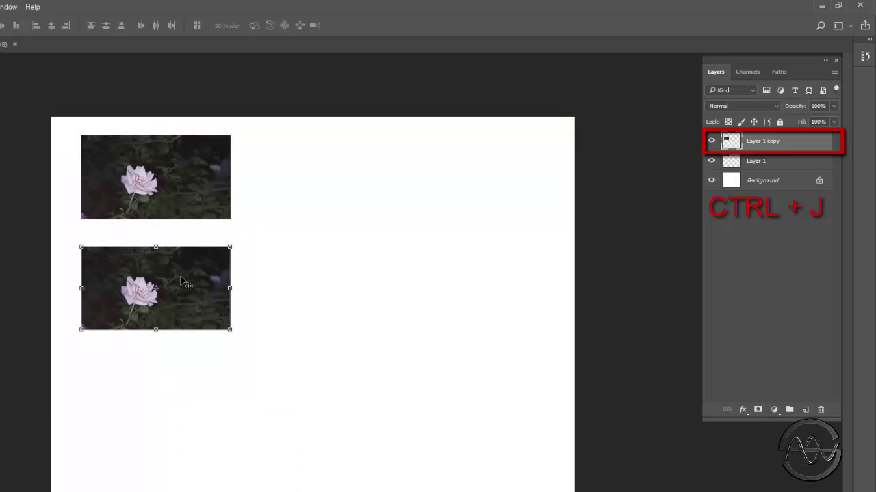
{"action": "key", "text": "ctrl+j"}
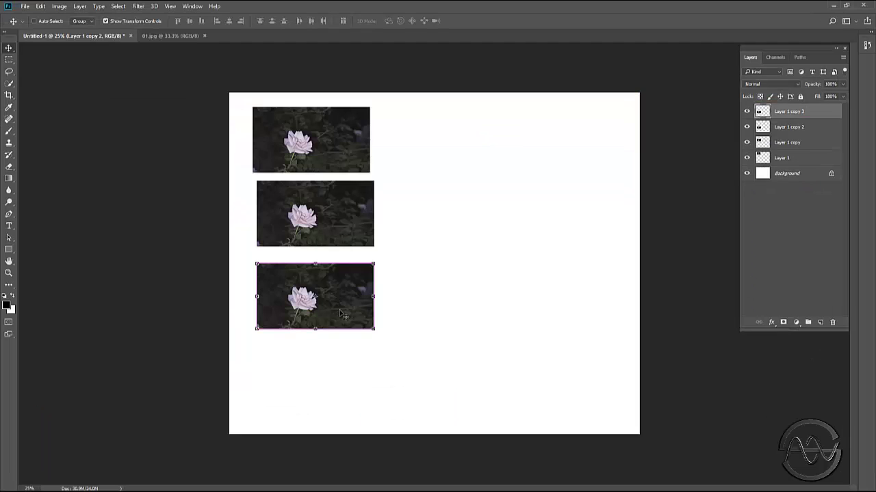
{"action": "key", "text": "ctrl+j"}
{"action": "left_click_drag", "start_coordinate": [333, 286], "coordinate": [414, 359]}
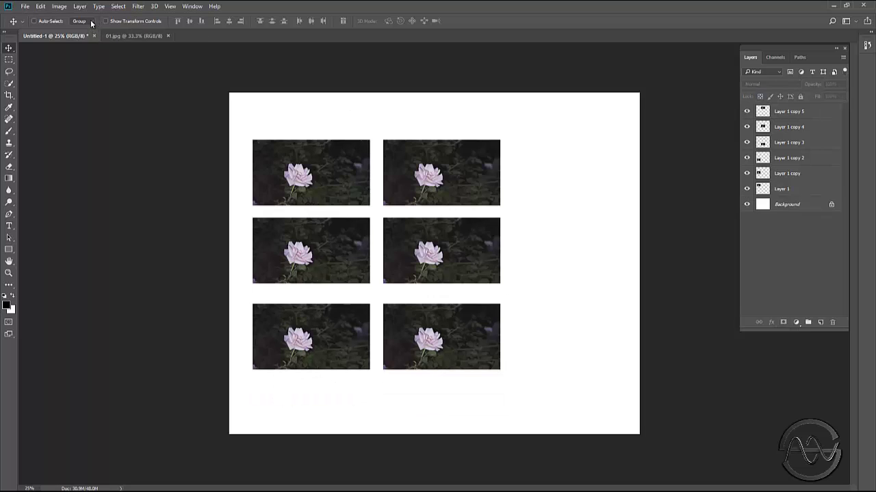
Set the Move tool's auto-select target to Layer
{"action": "left_click", "coordinate": [82, 21]}
{"action": "left_click", "coordinate": [81, 34]}
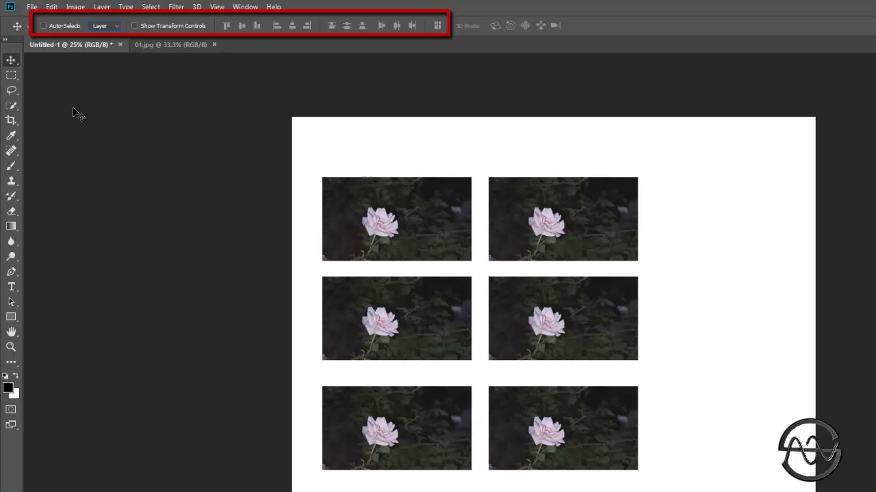
{"action": "left_click", "coordinate": [117, 26]}
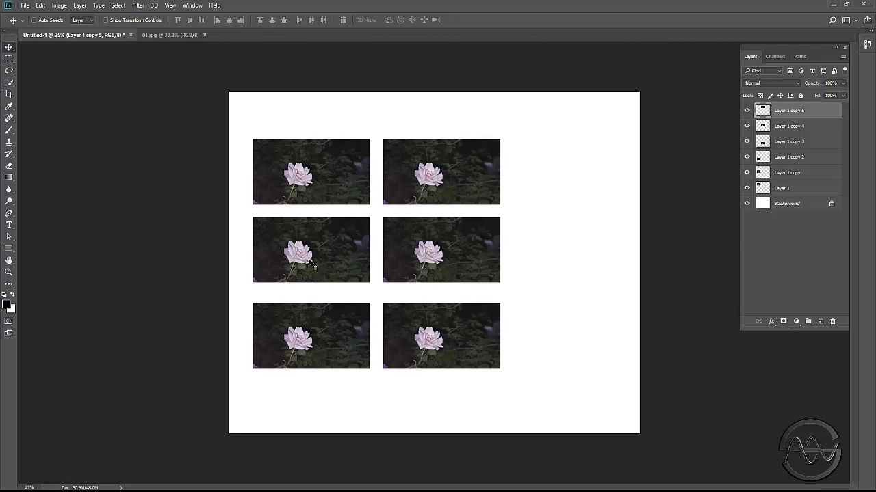
Try moving photos other than the active layer with Auto-Select turned off
{"action": "mouse_move", "coordinate": [423, 271]}
{"action": "left_mouse_down"}
{"action": "mouse_move", "coordinate": [504, 272]}
{"action": "mouse_move", "coordinate": [438, 275]}
{"action": "left_mouse_up"}
{"action": "mouse_move", "coordinate": [426, 333]}
{"action": "left_mouse_down"}
{"action": "mouse_move", "coordinate": [520, 333]}
{"action": "mouse_move", "coordinate": [426, 333]}
{"action": "left_mouse_up"}
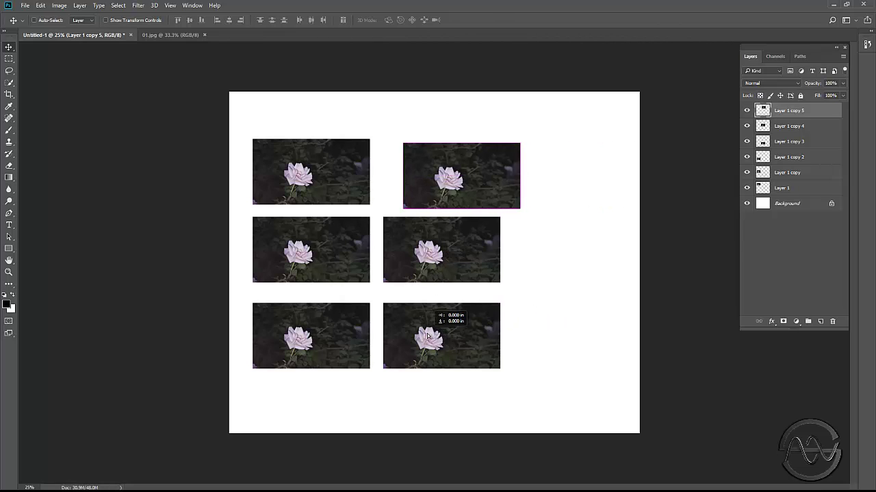
{"action": "mouse_move", "coordinate": [316, 344]}
{"action": "left_mouse_down"}
{"action": "mouse_move", "coordinate": [312, 407]}
{"action": "mouse_move", "coordinate": [310, 352]}
{"action": "left_mouse_up"}
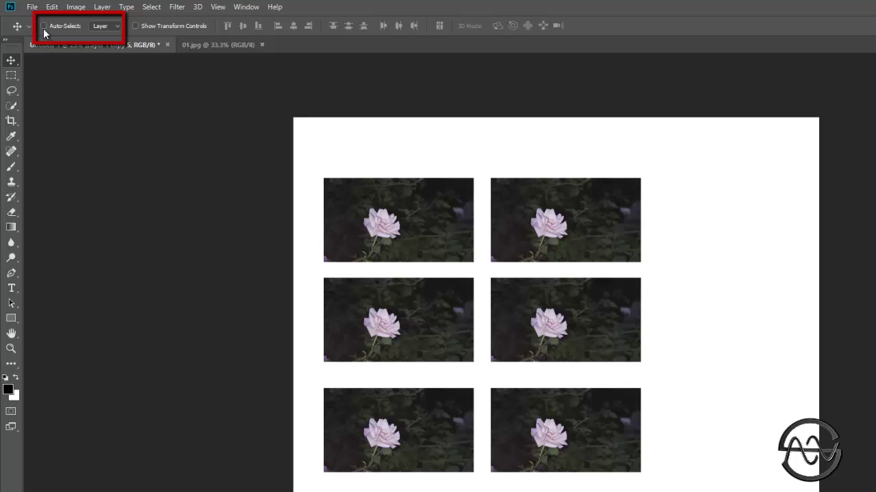
Turn on Auto-Select and move the lower-left photo past the canvas's left edge and the middle-right photo further right
{"action": "left_click", "coordinate": [43, 27]}
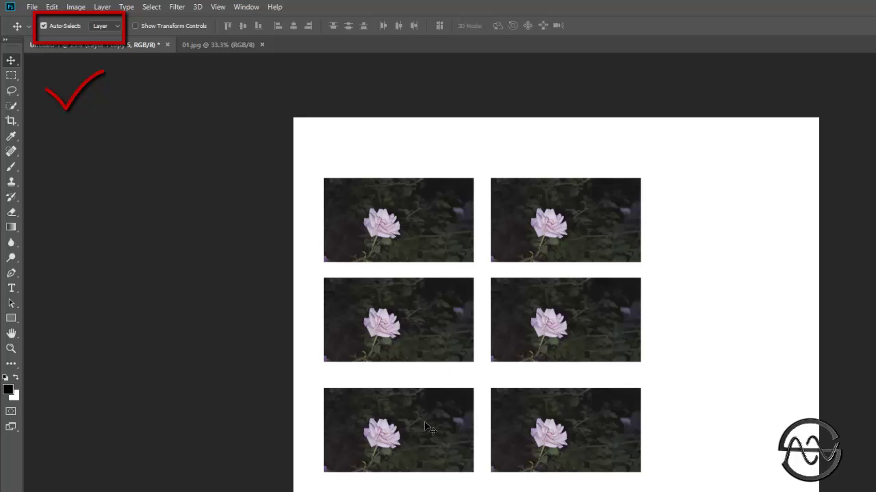
{"action": "left_click_drag", "start_coordinate": [429, 429], "coordinate": [385, 420]}
{"action": "left_click_drag", "start_coordinate": [572, 313], "coordinate": [697, 317]}
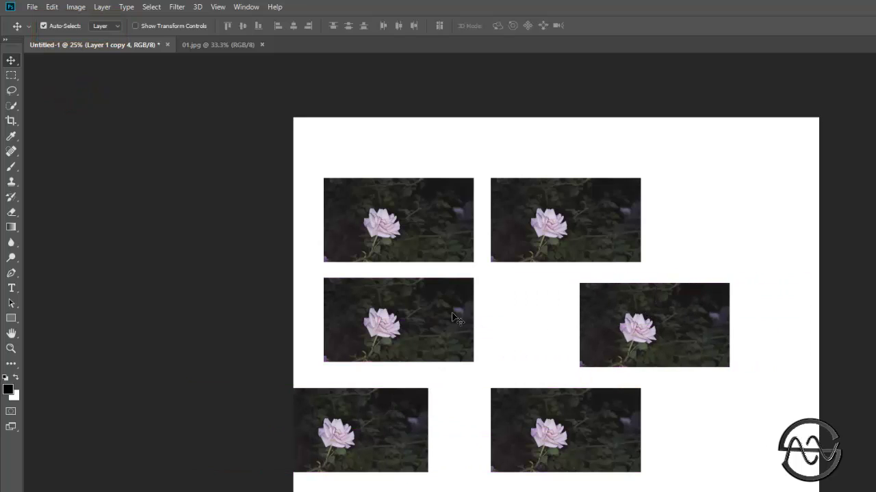
{"action": "mouse_move", "coordinate": [465, 312]}
{"action": "left_mouse_down"}
{"action": "mouse_move", "coordinate": [368, 318]}
{"action": "mouse_move", "coordinate": [465, 317]}
{"action": "left_mouse_up"}
{"action": "mouse_move", "coordinate": [422, 244]}
{"action": "left_mouse_down"}
{"action": "mouse_move", "coordinate": [422, 178]}
{"action": "mouse_move", "coordinate": [423, 246]}
{"action": "left_mouse_up"}
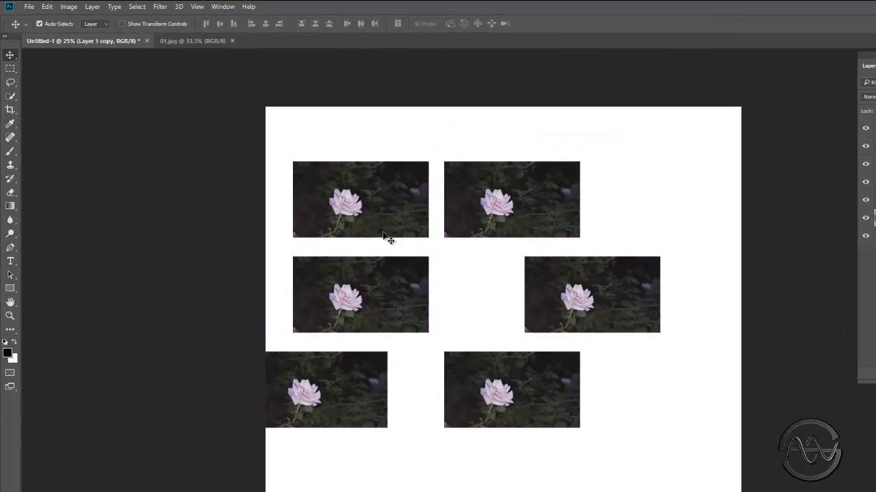
Reposition the middle-left, bottom-row and middle-right photos to restore two columns on the canvas
{"action": "left_click_drag", "start_coordinate": [397, 327], "coordinate": [374, 369]}
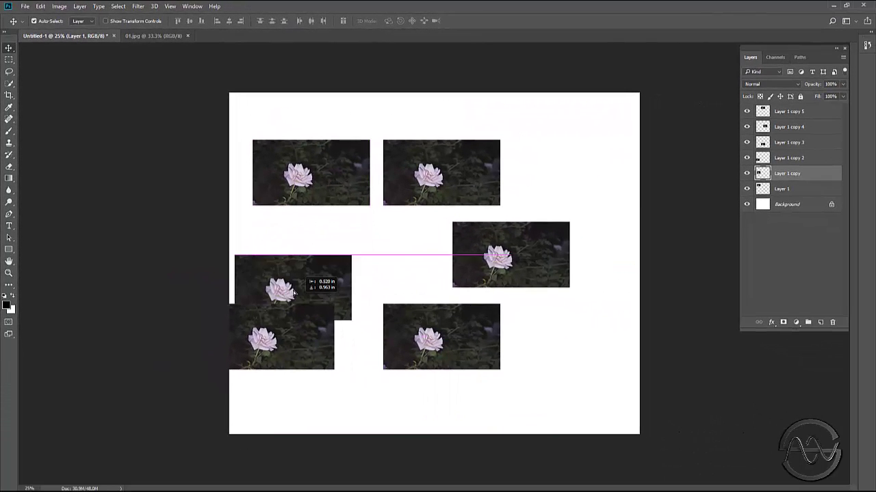
{"action": "left_click_drag", "start_coordinate": [294, 293], "coordinate": [312, 255]}
{"action": "mouse_move", "coordinate": [487, 327]}
{"action": "left_mouse_down"}
{"action": "mouse_move", "coordinate": [538, 353]}
{"action": "mouse_move", "coordinate": [479, 321]}
{"action": "left_mouse_up"}
{"action": "left_click_drag", "start_coordinate": [491, 269], "coordinate": [422, 268]}
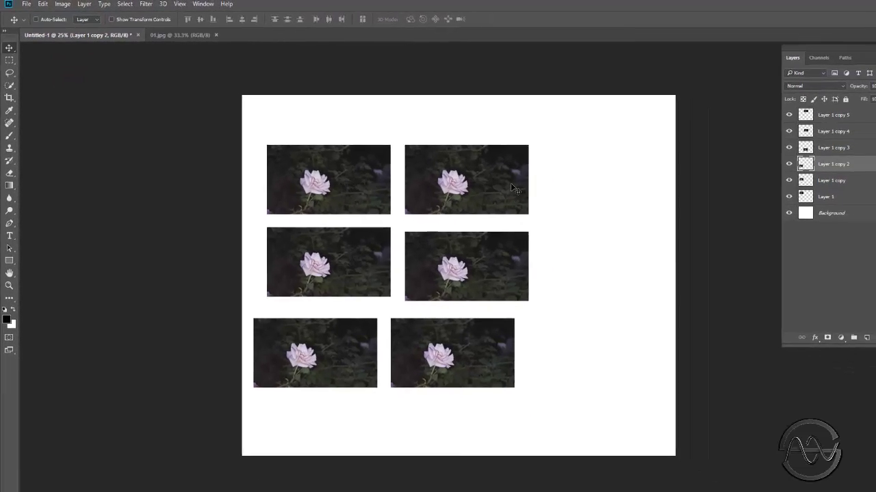
With Auto-Select off, use its temporary override to pick and shift individual photos in both columns
{"action": "left_click", "coordinate": [511, 183]}
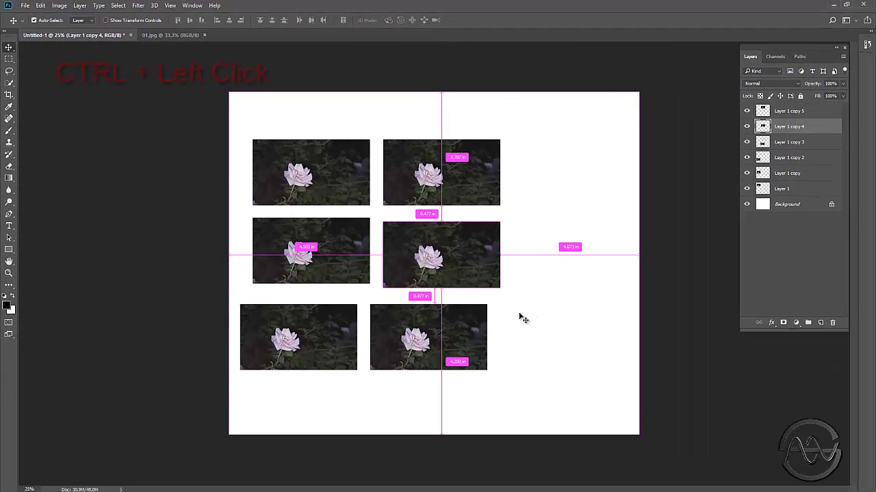
{"action": "left_click_drag", "start_coordinate": [395, 336], "coordinate": [419, 337]}
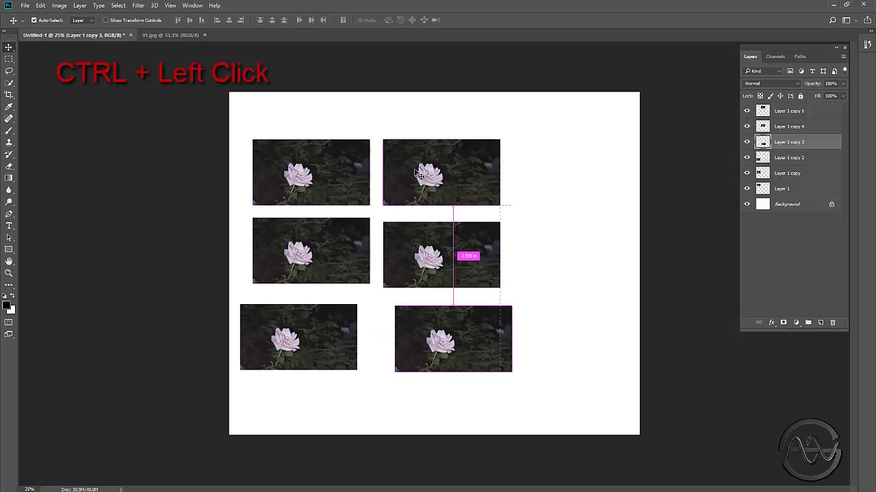
{"action": "left_click_drag", "start_coordinate": [420, 157], "coordinate": [461, 145]}
{"action": "mouse_move", "coordinate": [310, 275]}
{"action": "left_mouse_down"}
{"action": "mouse_move", "coordinate": [137, 266]}
{"action": "mouse_move", "coordinate": [305, 278]}
{"action": "left_mouse_up"}
{"action": "left_click_drag", "start_coordinate": [335, 358], "coordinate": [358, 368]}
{"action": "mouse_move", "coordinate": [276, 224]}
{"action": "left_mouse_down"}
{"action": "mouse_move", "coordinate": [466, 245]}
{"action": "mouse_move", "coordinate": [543, 295]}
{"action": "mouse_move", "coordinate": [272, 230]}
{"action": "mouse_move", "coordinate": [285, 225]}
{"action": "left_mouse_up"}
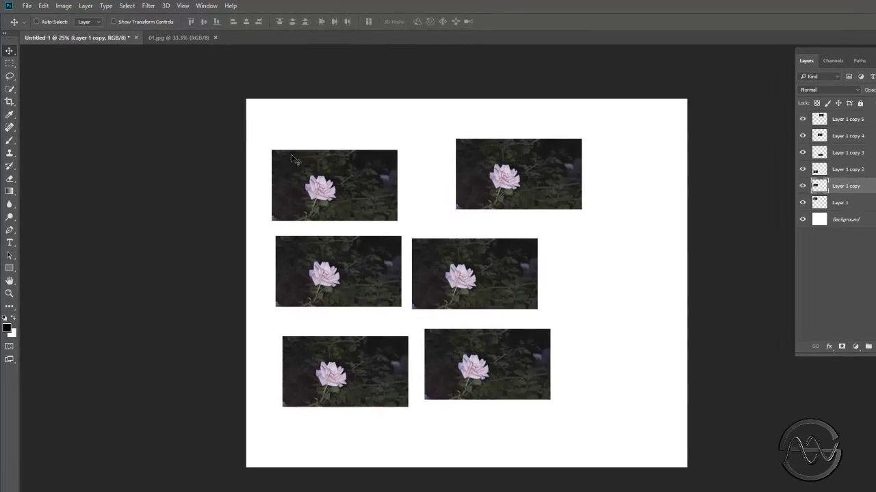
Set the auto-select target to Group, then move the middle-left and upper-right photos
{"action": "left_click", "coordinate": [95, 21]}
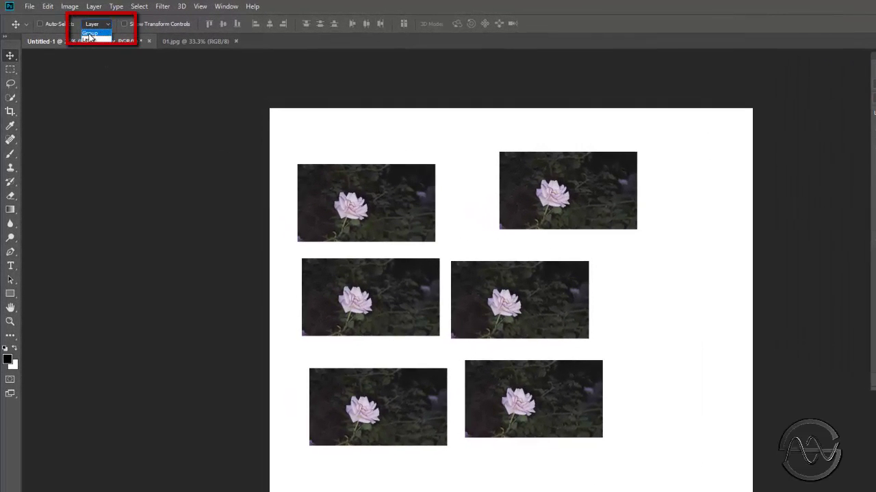
{"action": "left_click", "coordinate": [89, 33]}
{"action": "left_click_drag", "start_coordinate": [520, 283], "coordinate": [500, 300]}
{"action": "left_click_drag", "start_coordinate": [550, 212], "coordinate": [517, 228]}
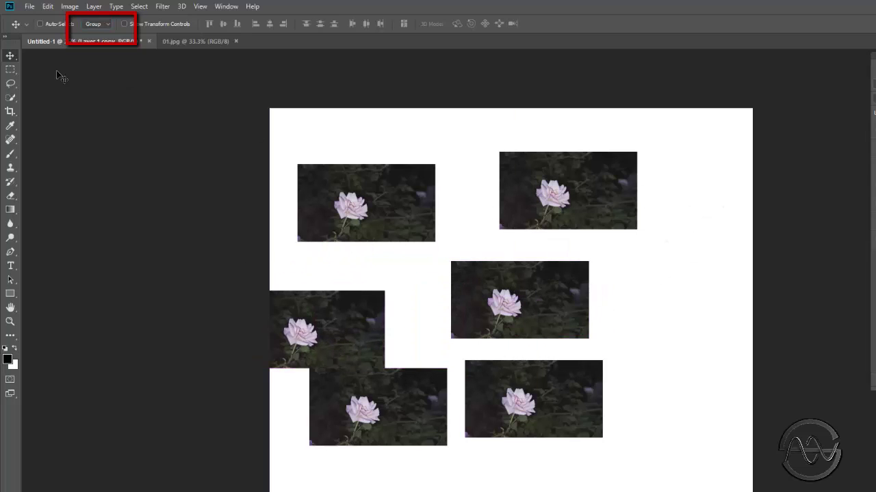
{"action": "mouse_move", "coordinate": [568, 210]}
{"action": "left_mouse_down"}
{"action": "mouse_move", "coordinate": [658, 223]}
{"action": "mouse_move", "coordinate": [580, 222]}
{"action": "left_mouse_up"}
{"action": "left_click", "coordinate": [344, 215]}
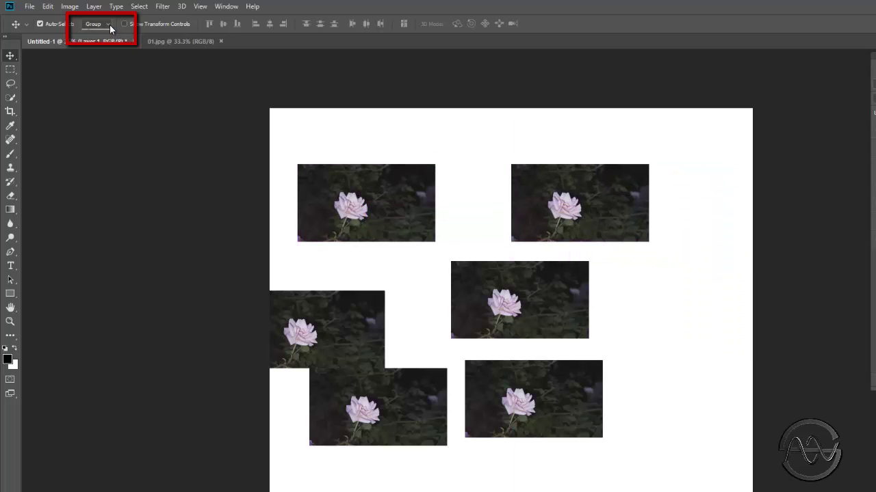
Set the auto-select target to Layer and move the individual photos into two spaced columns of three
{"action": "left_click", "coordinate": [111, 27]}
{"action": "left_click", "coordinate": [95, 36]}
{"action": "mouse_move", "coordinate": [381, 229]}
{"action": "left_mouse_down"}
{"action": "mouse_move", "coordinate": [408, 207]}
{"action": "mouse_move", "coordinate": [388, 237]}
{"action": "left_mouse_up"}
{"action": "left_click_drag", "start_coordinate": [321, 339], "coordinate": [348, 320]}
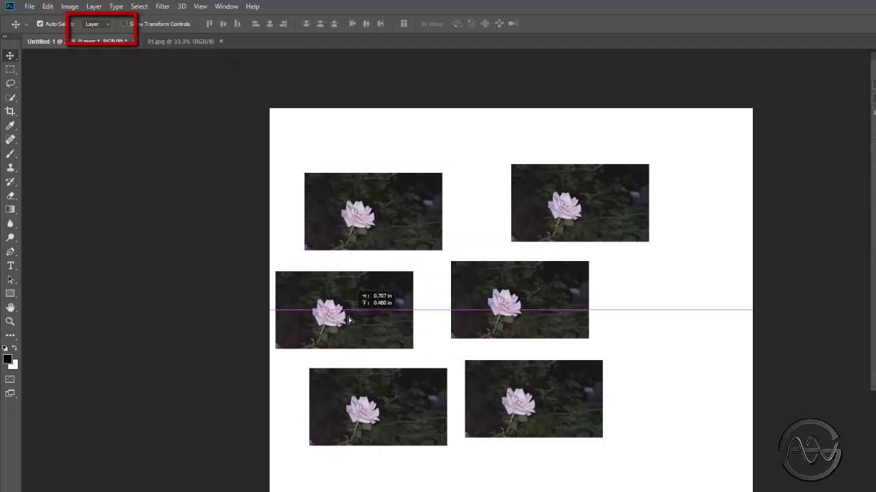
{"action": "left_click_drag", "start_coordinate": [522, 322], "coordinate": [578, 332]}
{"action": "left_click_drag", "start_coordinate": [539, 410], "coordinate": [570, 414]}
{"action": "left_click_drag", "start_coordinate": [355, 309], "coordinate": [333, 309]}
{"action": "left_click_drag", "start_coordinate": [359, 212], "coordinate": [333, 195]}
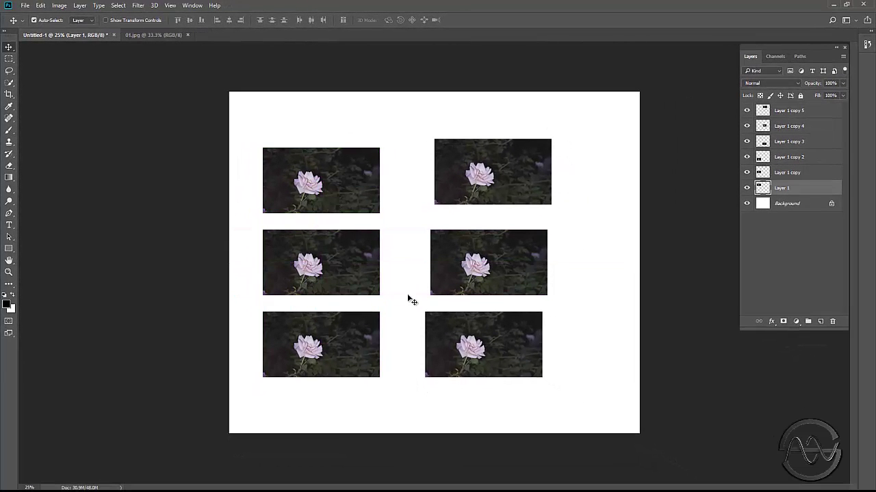
Group the three right-column photo layers, Layer 1 copy 5 through Layer 1 copy 3, and undo the grouping
{"action": "left_click_drag", "start_coordinate": [415, 140], "coordinate": [481, 342]}
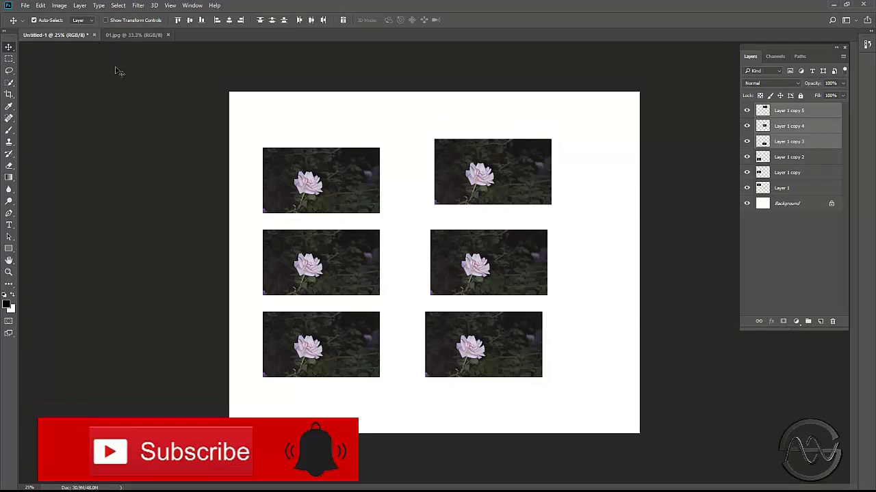
{"action": "left_click", "coordinate": [485, 168]}
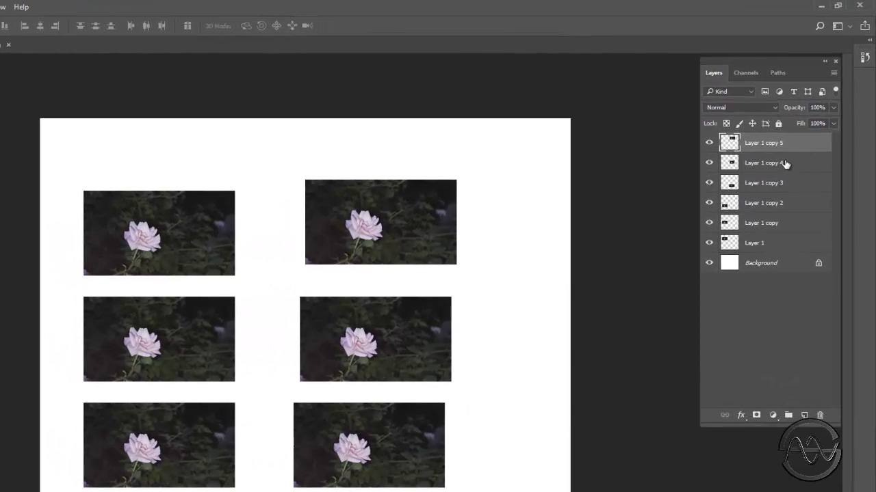
{"action": "left_click", "coordinate": [778, 162]}
{"action": "left_click", "coordinate": [777, 144]}
{"action": "left_click", "coordinate": [767, 186], "text": "shift"}
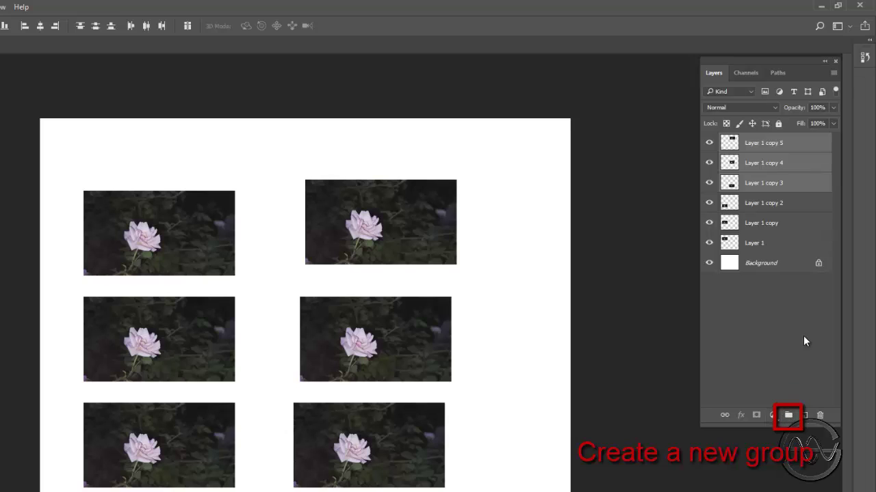
{"action": "left_click_drag", "start_coordinate": [751, 182], "coordinate": [789, 416]}
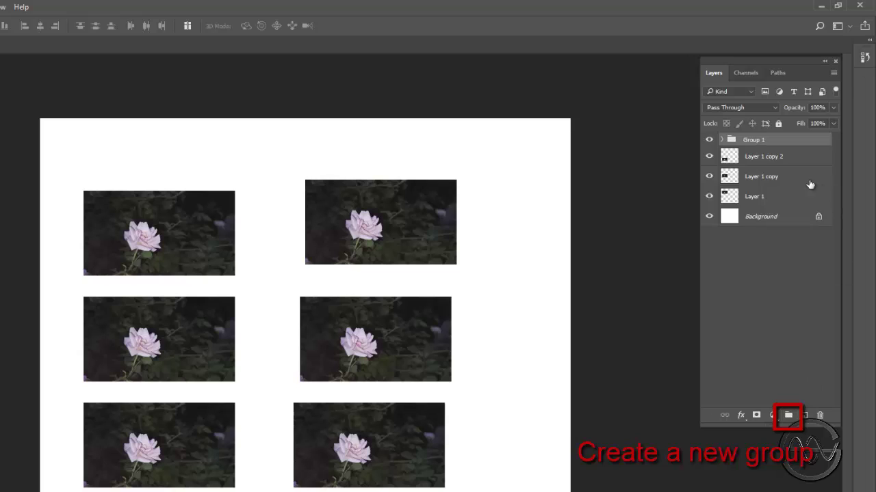
{"action": "key", "text": "ctrl+z"}
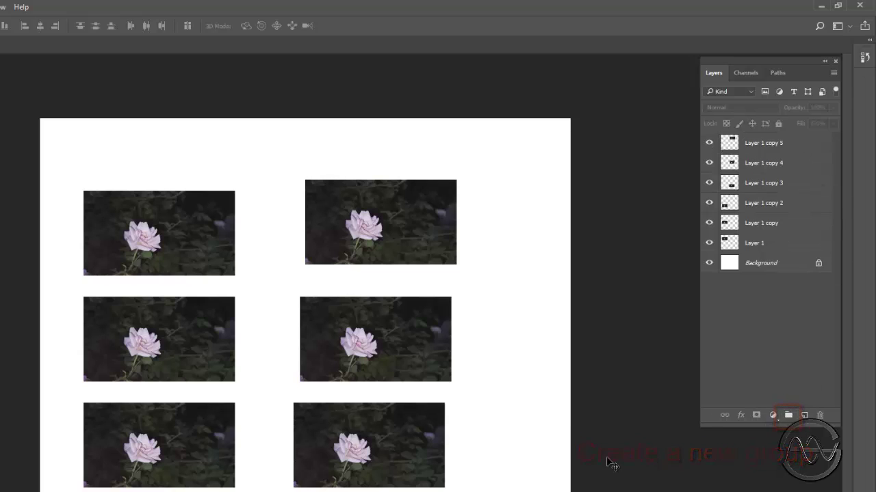
Collect the layers from Layer 1 copy 5 down to Layer 1 copy 3 in a new group, and undo it
{"action": "left_click", "coordinate": [771, 145]}
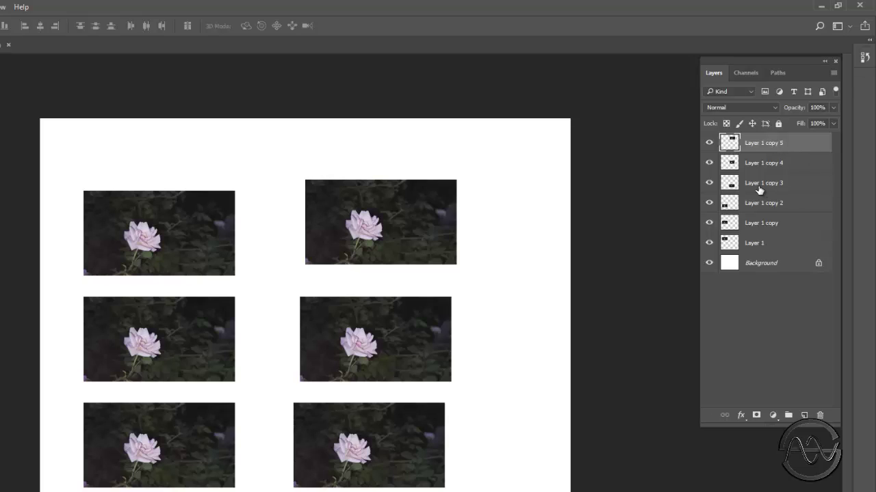
{"action": "left_click", "coordinate": [784, 185], "text": "shift"}
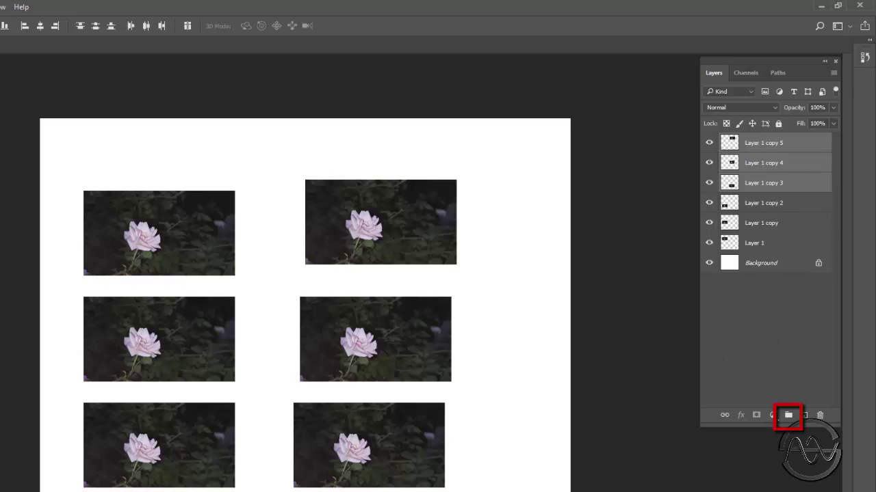
{"action": "left_click", "coordinate": [787, 417]}
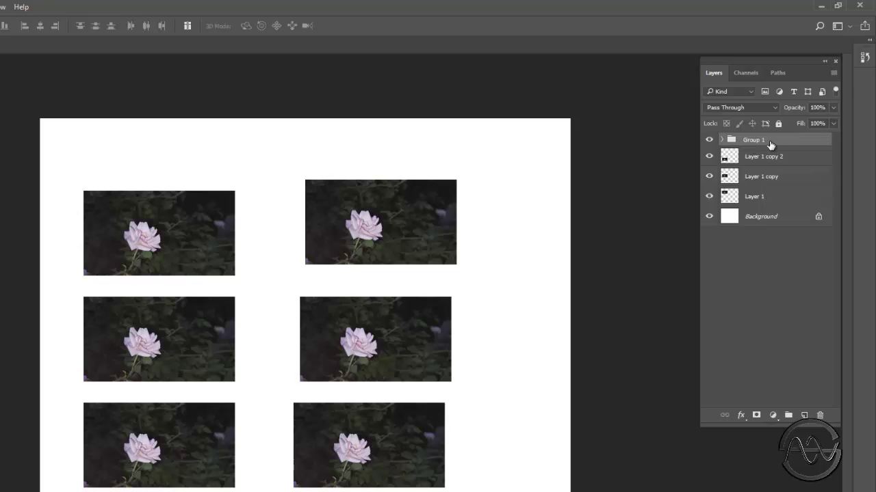
{"action": "key", "text": "ctrl+z"}
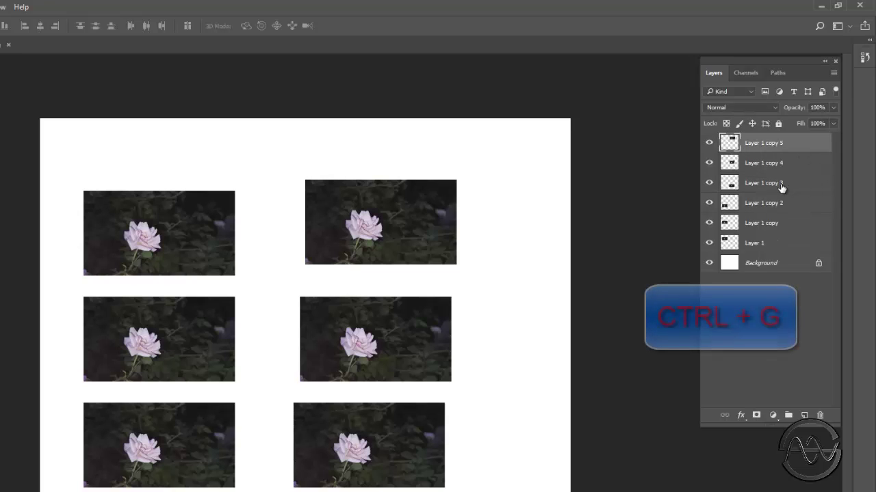
Group the layers Layer 1 copy 5, copy 4 and copy 3, and toggle the group's visibility off and on
{"action": "left_click", "coordinate": [782, 183], "text": "shift"}
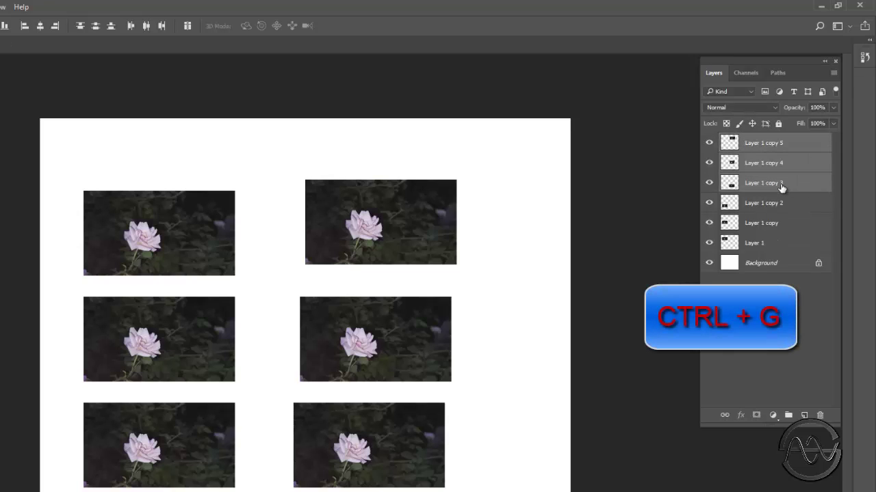
{"action": "key", "text": "ctrl+g"}
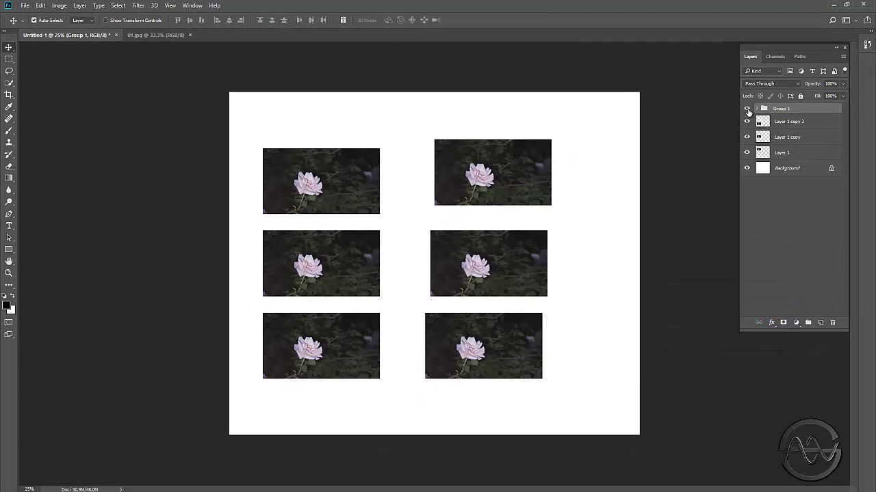
{"action": "left_click", "coordinate": [747, 110]}
{"action": "left_click", "coordinate": [746, 109]}
{"action": "left_click", "coordinate": [747, 110]}
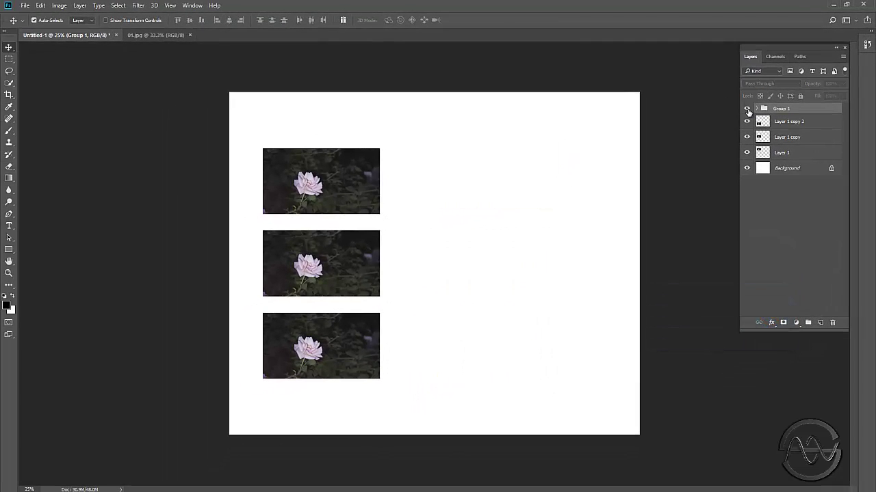
{"action": "left_click", "coordinate": [747, 109]}
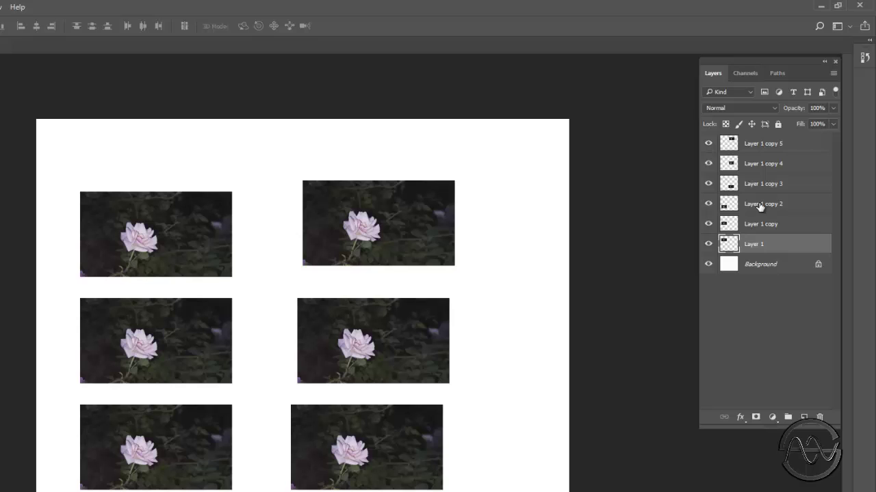
Add the non-adjacent layers Layer 1 copy 2, copy 4 and copy 5 to the Layer 1 selection and group them
{"action": "left_click", "coordinate": [759, 204], "text": "ctrl"}
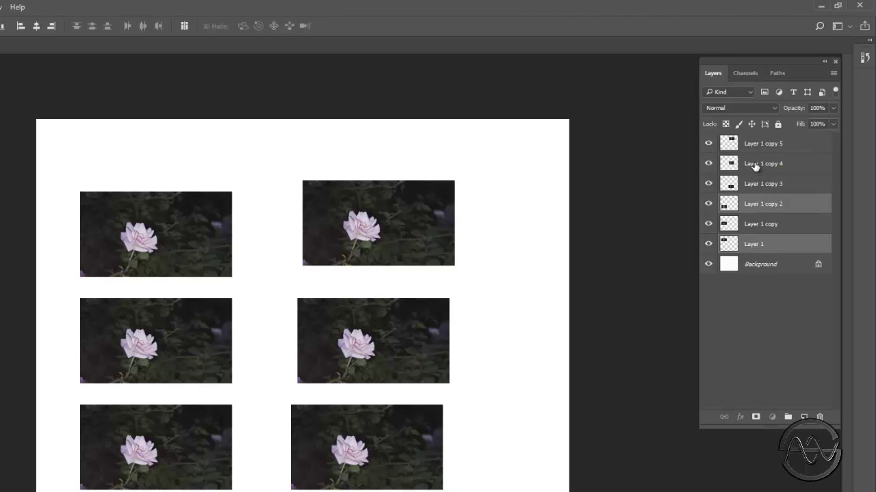
{"action": "left_click", "coordinate": [754, 165], "text": "ctrl"}
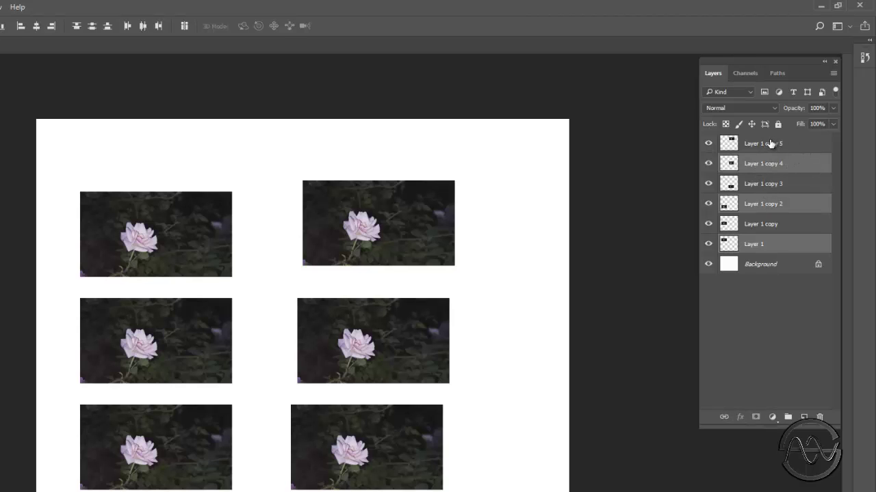
{"action": "left_click", "coordinate": [771, 144], "text": "ctrl"}
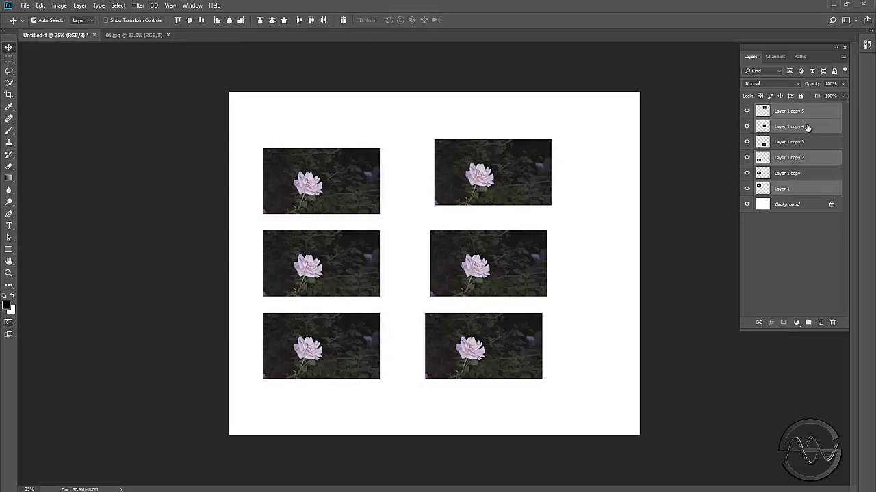
{"action": "key", "text": "ctrl+g"}
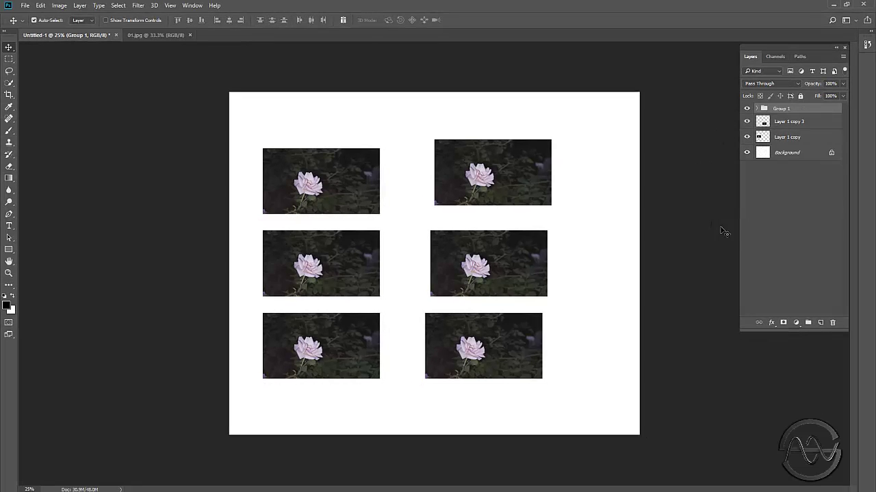
Toggle the visibility of Group 1 several times to check which photos it contains
{"action": "left_click", "coordinate": [747, 109]}
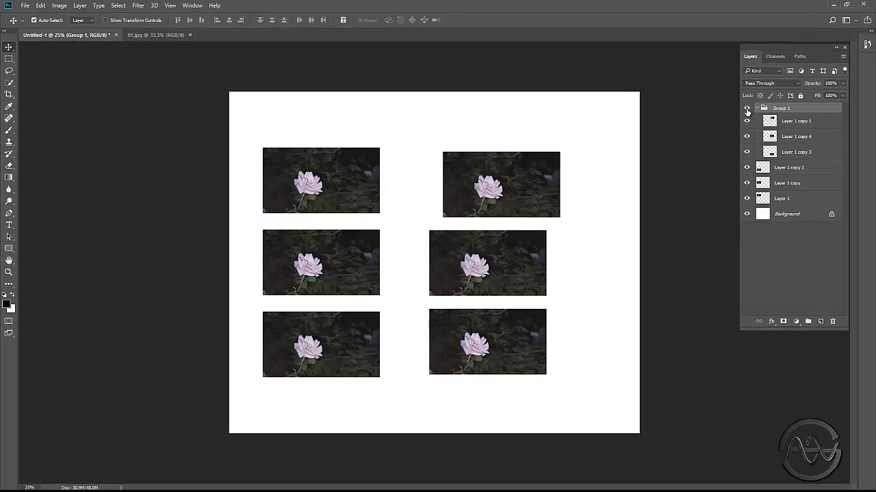
{"action": "left_click", "coordinate": [746, 110]}
{"action": "left_click", "coordinate": [747, 110]}
{"action": "left_click", "coordinate": [746, 110]}
{"action": "left_click", "coordinate": [746, 110]}
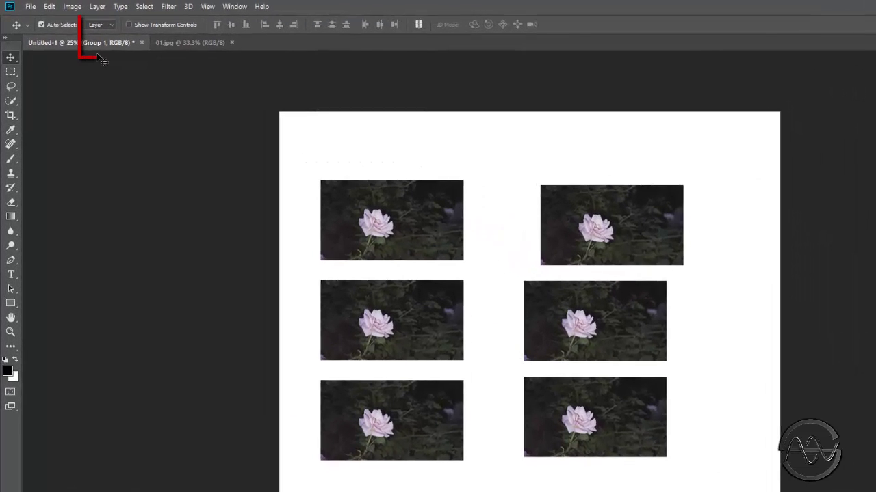
Set the auto-select target to Group and move the grouped right-column photos up and to the left together
{"action": "left_click", "coordinate": [99, 25]}
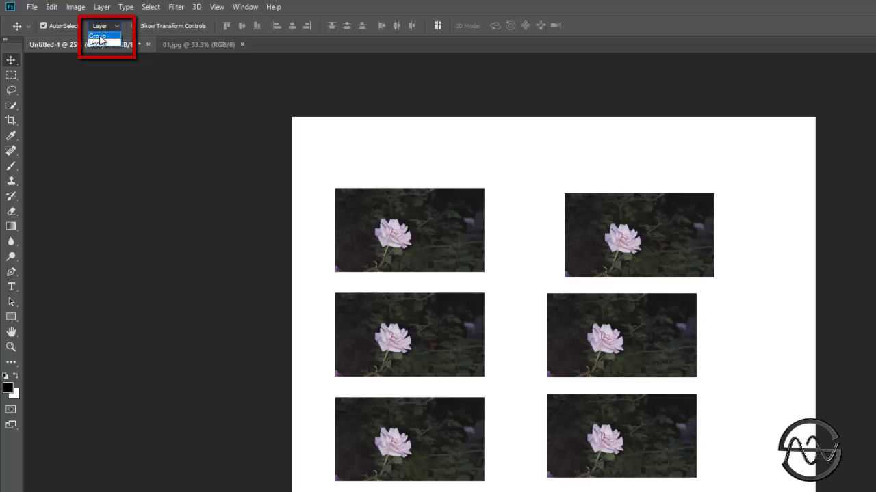
{"action": "left_click", "coordinate": [97, 35]}
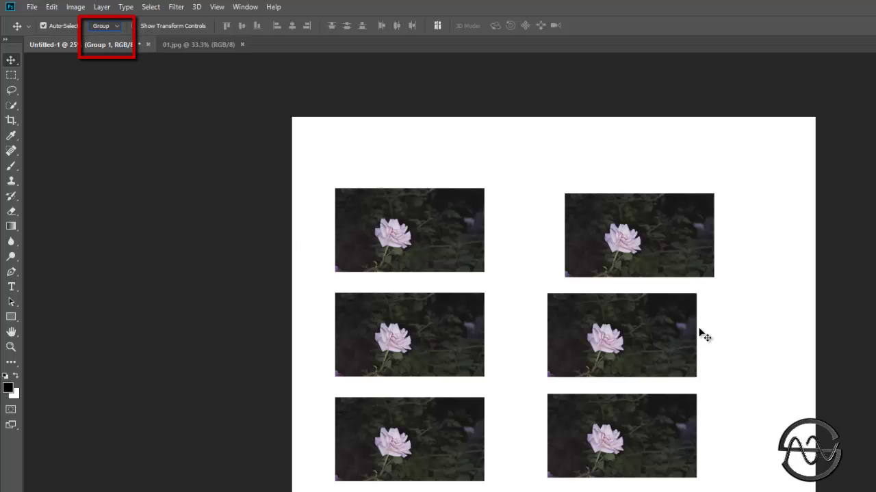
{"action": "left_click_drag", "start_coordinate": [604, 219], "coordinate": [500, 127]}
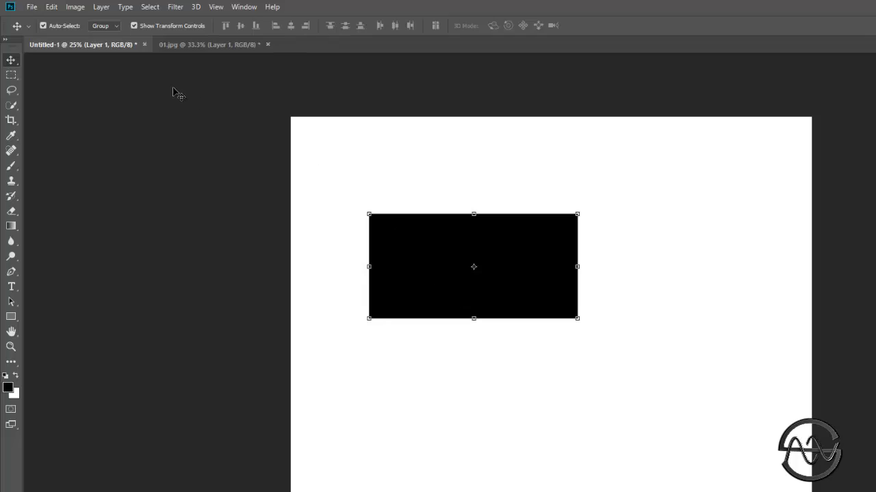
Switch Show Transform Controls off and back on, and resize the black rectangle by its side and corner handles
{"action": "left_click", "coordinate": [135, 26]}
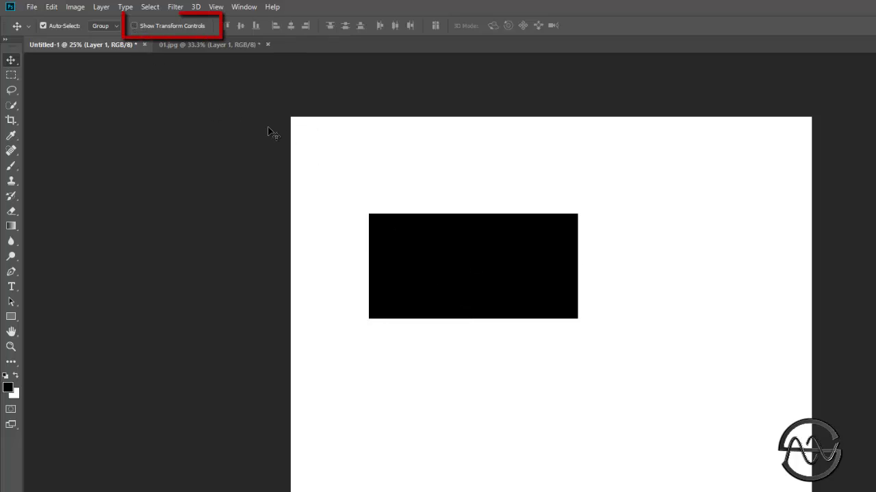
{"action": "left_click", "coordinate": [134, 26]}
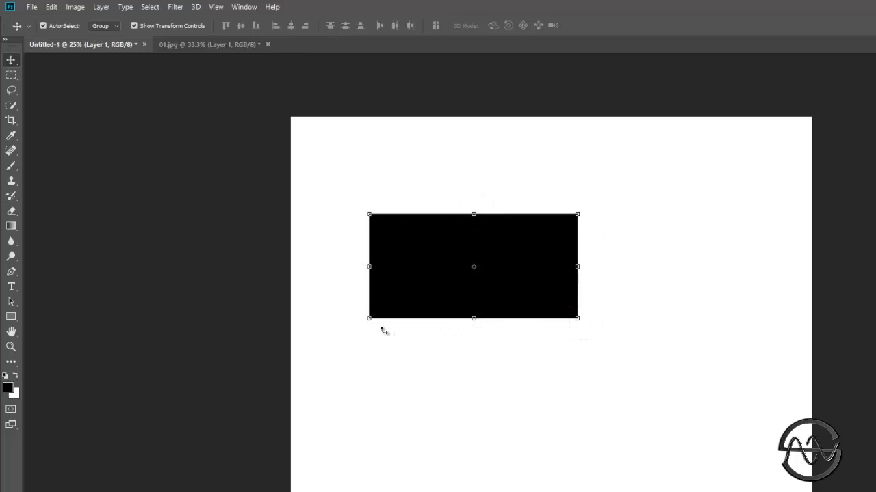
{"action": "left_click", "coordinate": [472, 319]}
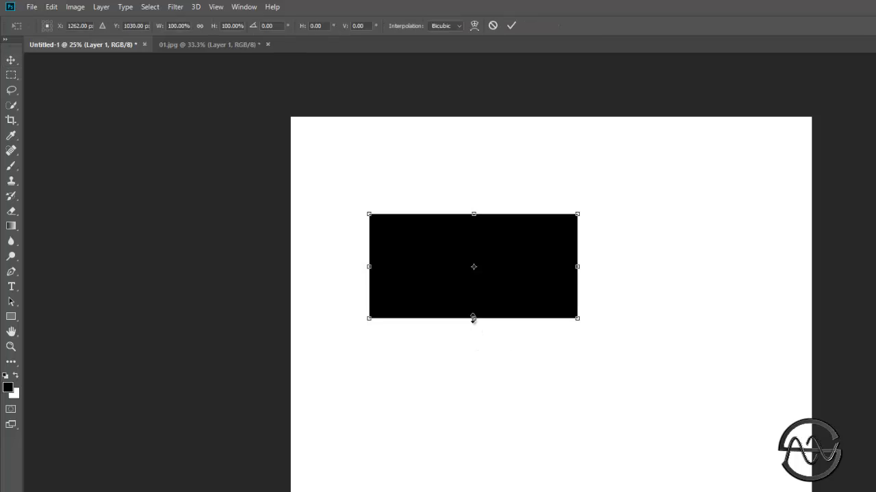
{"action": "left_click_drag", "start_coordinate": [473, 318], "coordinate": [473, 357]}
{"action": "left_click_drag", "start_coordinate": [576, 286], "coordinate": [660, 286]}
{"action": "left_click_drag", "start_coordinate": [661, 359], "coordinate": [511, 301]}
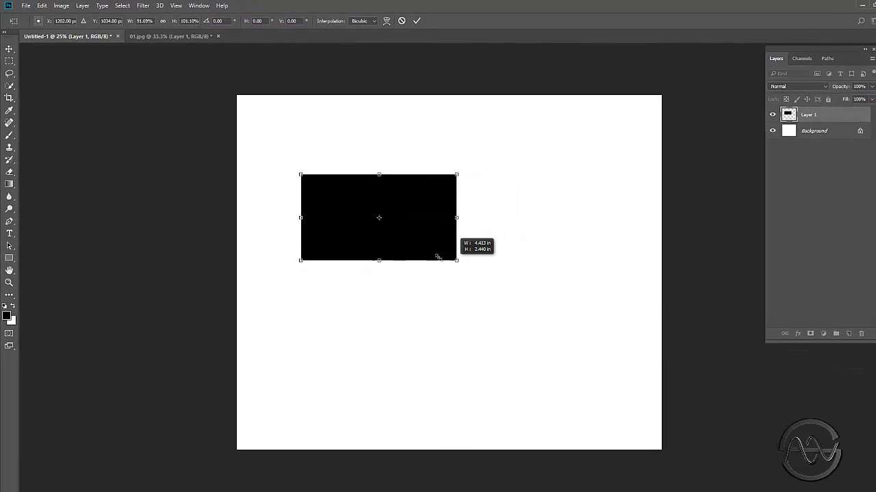
{"action": "left_click_drag", "start_coordinate": [437, 258], "coordinate": [525, 319]}
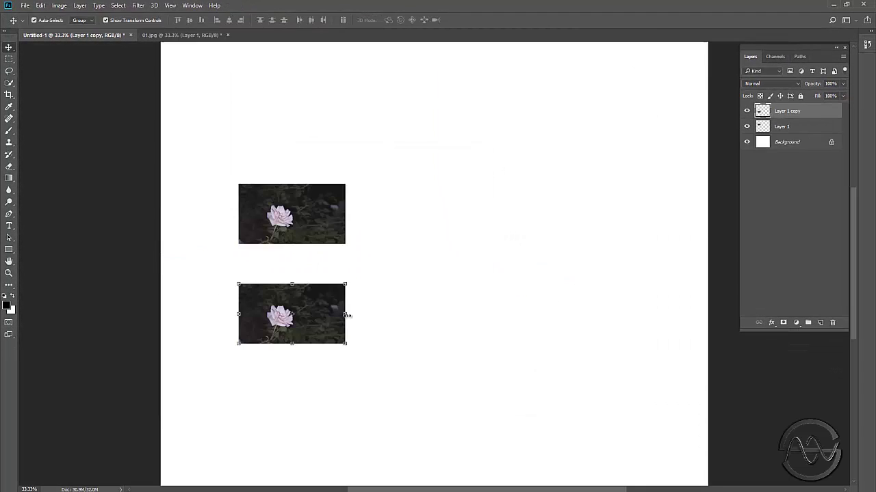
Stretch the lower rose photo to about 128% of its width and extend its height downward
{"action": "left_click_drag", "start_coordinate": [344, 316], "coordinate": [375, 321]}
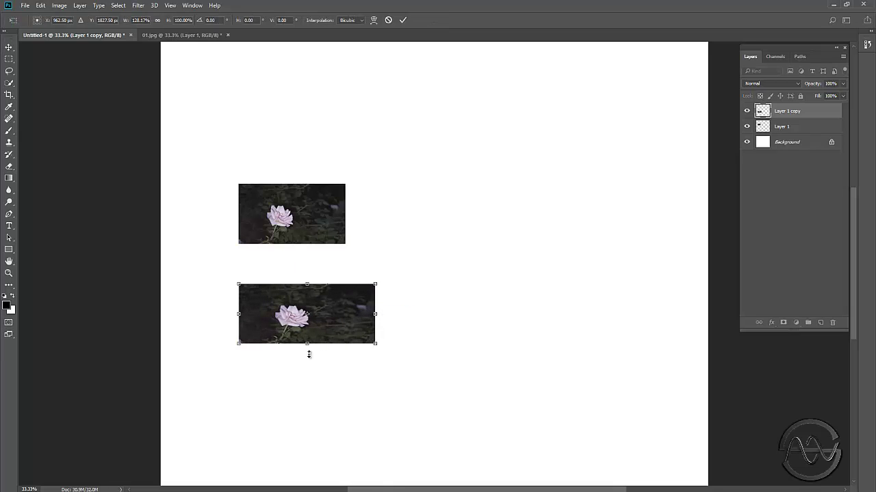
{"action": "left_click_drag", "start_coordinate": [308, 355], "coordinate": [322, 376]}
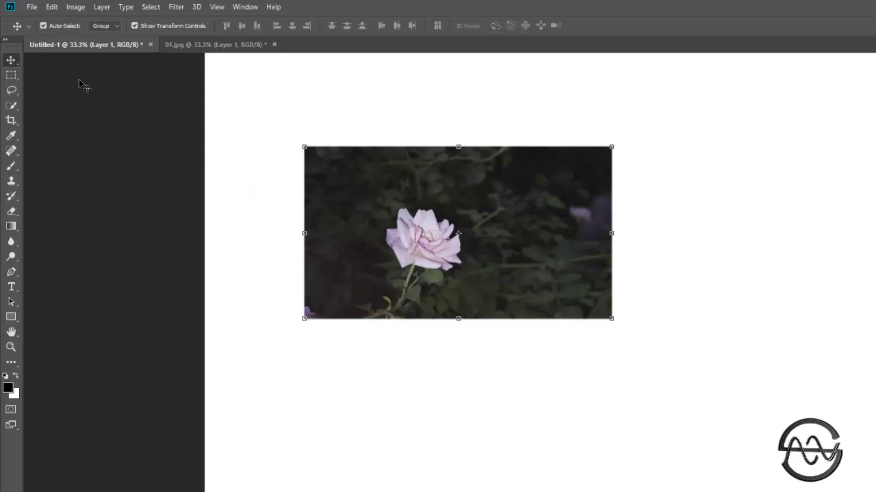
{"action": "left_click", "coordinate": [51, 7]}
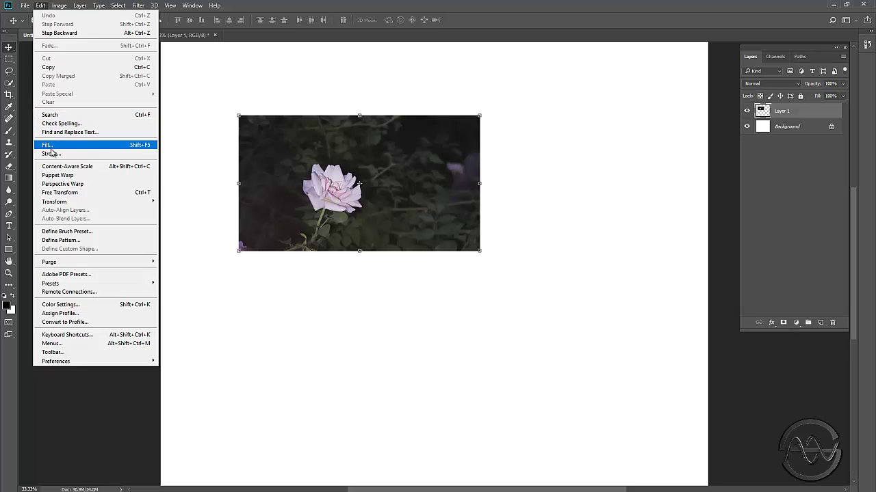
{"action": "left_click", "coordinate": [59, 192]}
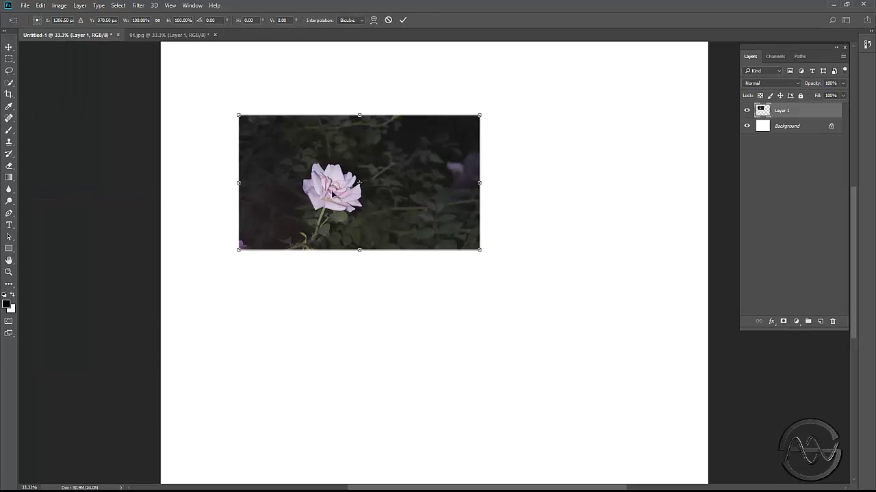
{"action": "key", "text": "Escape"}
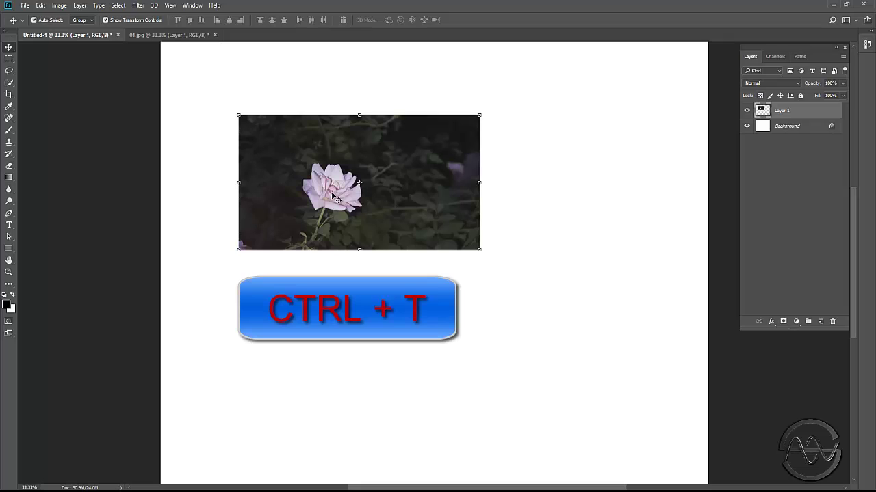
Free-transform the large rose photo with width and height linked, and scale it to 104.47%
{"action": "key", "text": "ctrl"}
{"action": "key", "text": "ctrl+t"}
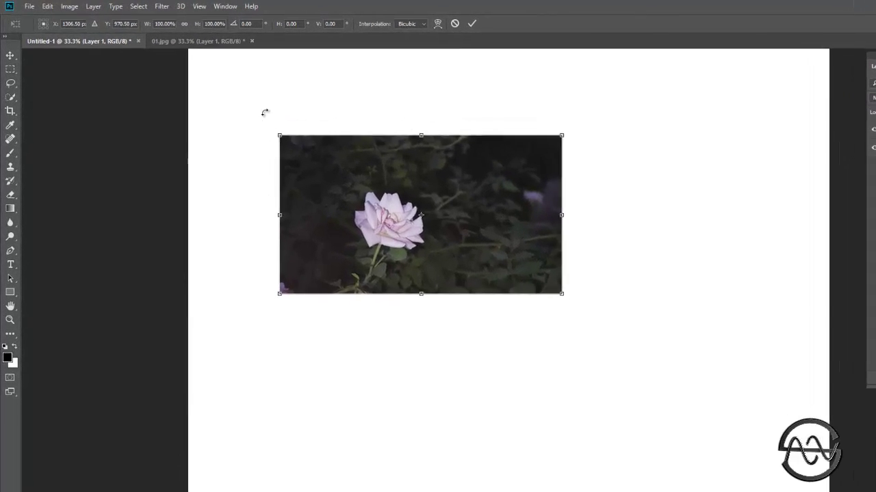
{"action": "left_click", "coordinate": [200, 26]}
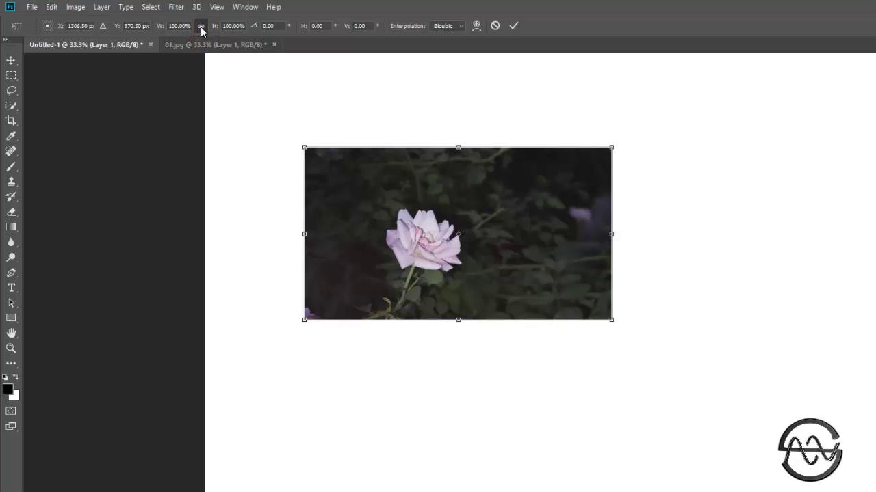
{"action": "left_click_drag", "start_coordinate": [608, 317], "coordinate": [636, 370]}
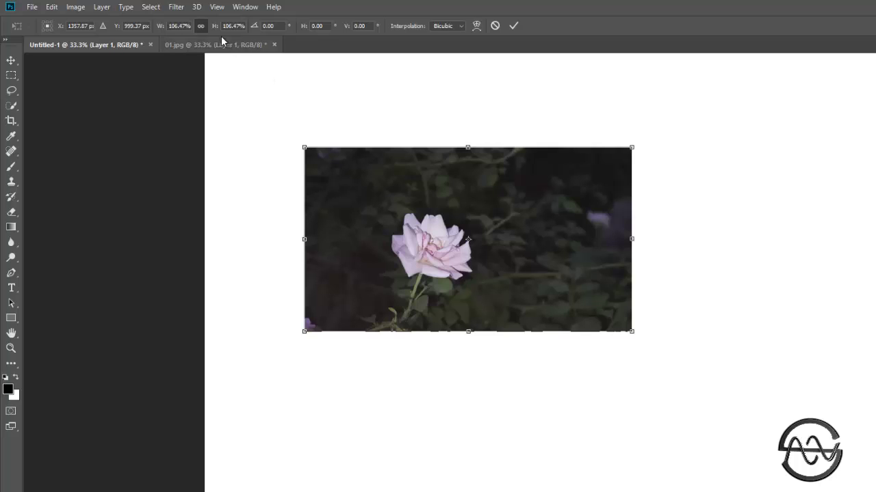
{"action": "mouse_move", "coordinate": [213, 28]}
{"action": "left_mouse_down"}
{"action": "mouse_move", "coordinate": [232, 30]}
{"action": "mouse_move", "coordinate": [204, 31]}
{"action": "mouse_move", "coordinate": [212, 32]}
{"action": "left_mouse_up"}
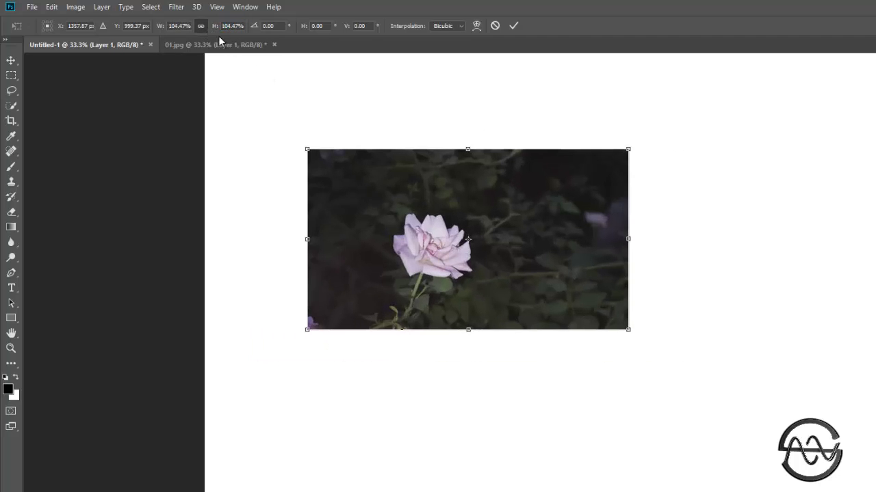
Enlarge the rose photo proportionally from its lower-right corner, reduce it to about 99.21%, and apply the transform
{"action": "left_click_drag", "start_coordinate": [628, 329], "coordinate": [757, 404]}
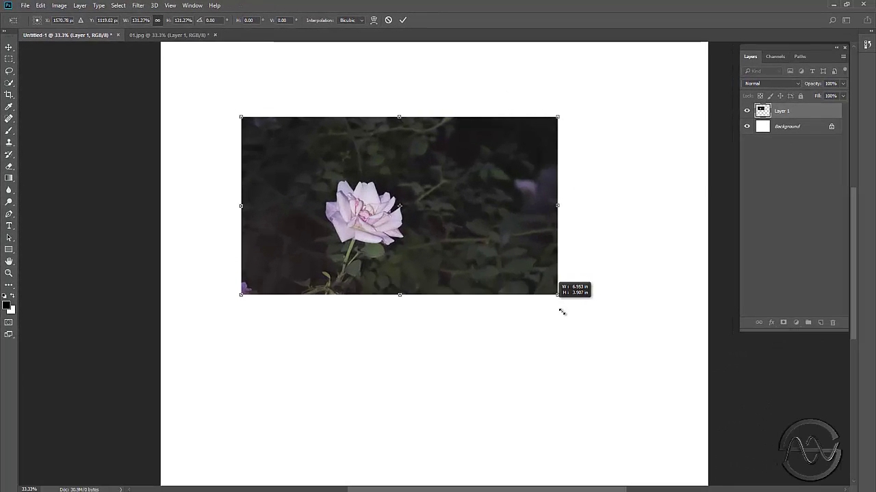
{"action": "left_click_drag", "start_coordinate": [523, 290], "coordinate": [479, 252]}
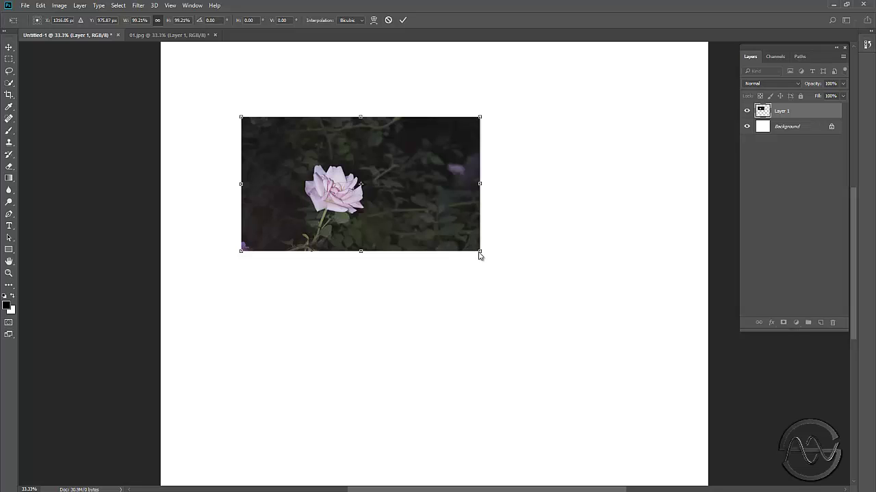
{"action": "key", "text": "Return"}
Try scaling the rose photo proportionally to about 98%, and rotating it both freely and by exactly 90 degrees
{"action": "key", "text": "ctrl+t"}
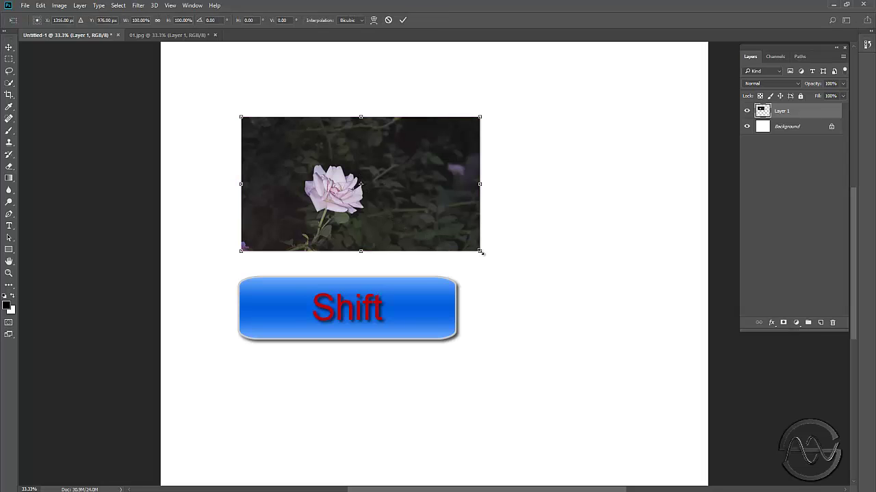
{"action": "left_click_drag", "start_coordinate": [480, 251], "coordinate": [497, 278]}
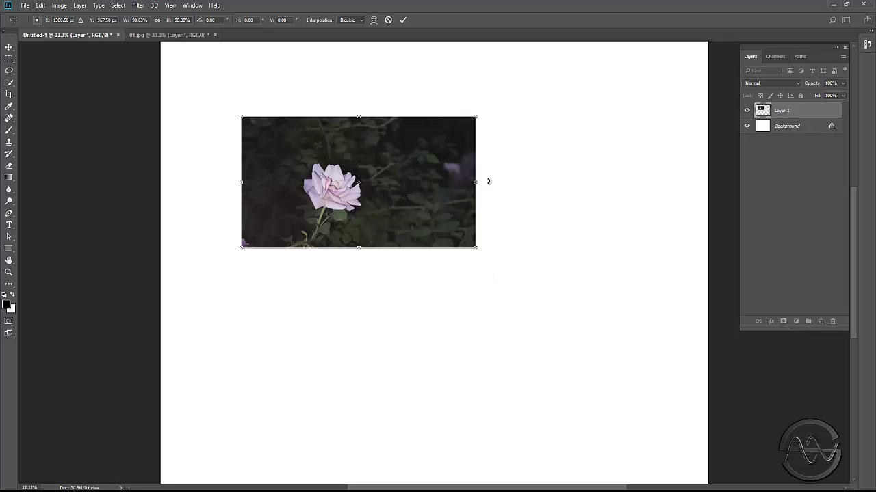
{"action": "mouse_move", "coordinate": [488, 181]}
{"action": "left_mouse_down"}
{"action": "mouse_move", "coordinate": [481, 219]}
{"action": "mouse_move", "coordinate": [500, 168]}
{"action": "mouse_move", "coordinate": [500, 192]}
{"action": "left_mouse_up"}
{"action": "left_click_drag", "start_coordinate": [500, 193], "coordinate": [499, 199]}
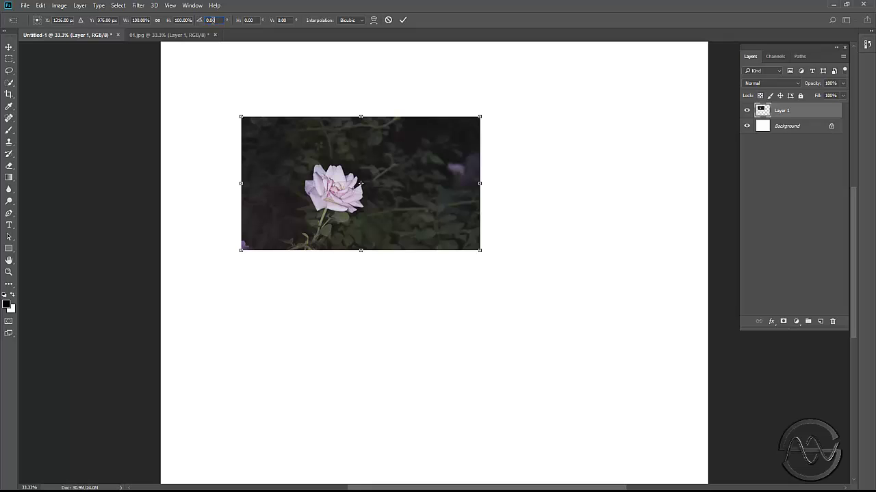
{"action": "type", "text": "9"}
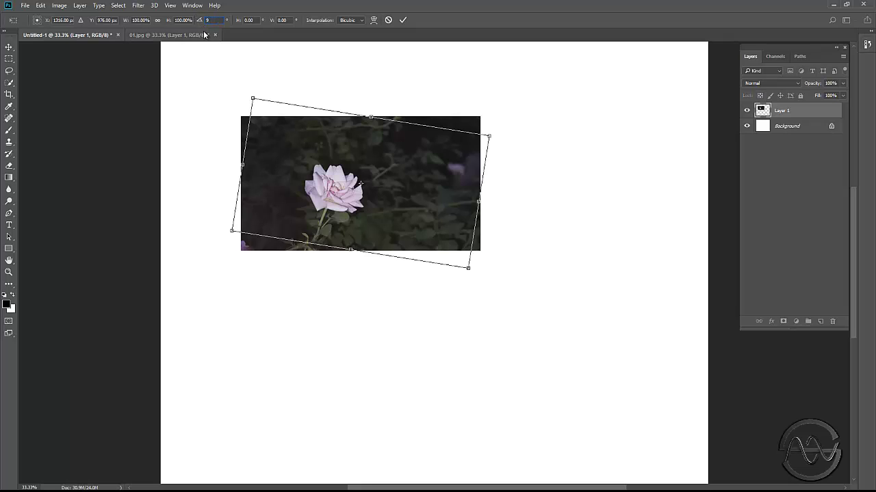
{"action": "type", "text": "0"}
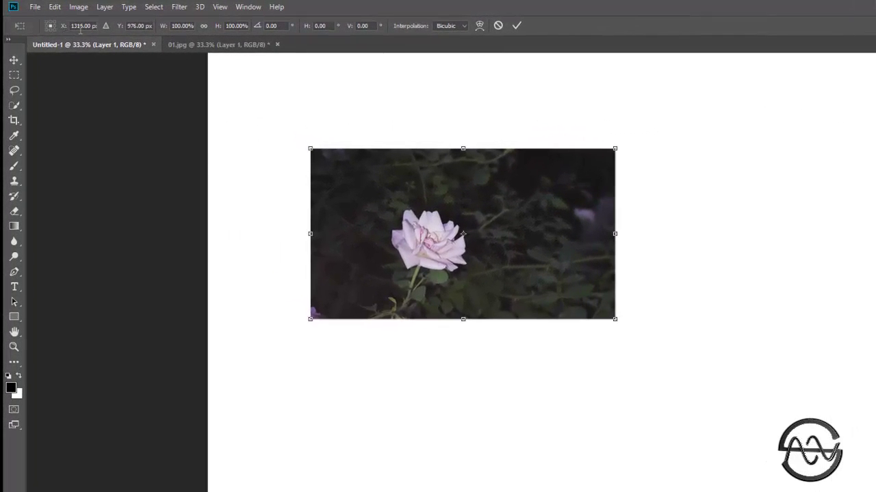
Shift the rose photo to the left and downward by adjusting its X and Y position values
{"action": "left_click_drag", "start_coordinate": [63, 26], "coordinate": [4, 39]}
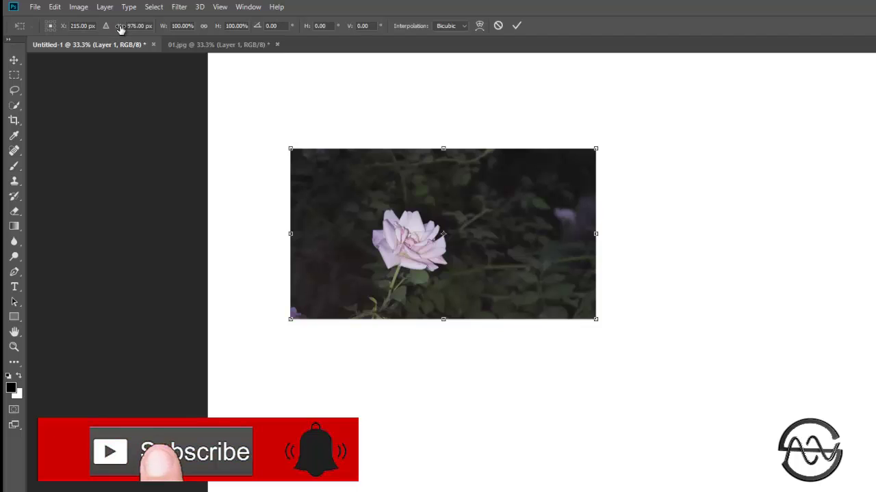
{"action": "left_click_drag", "start_coordinate": [121, 30], "coordinate": [177, 68]}
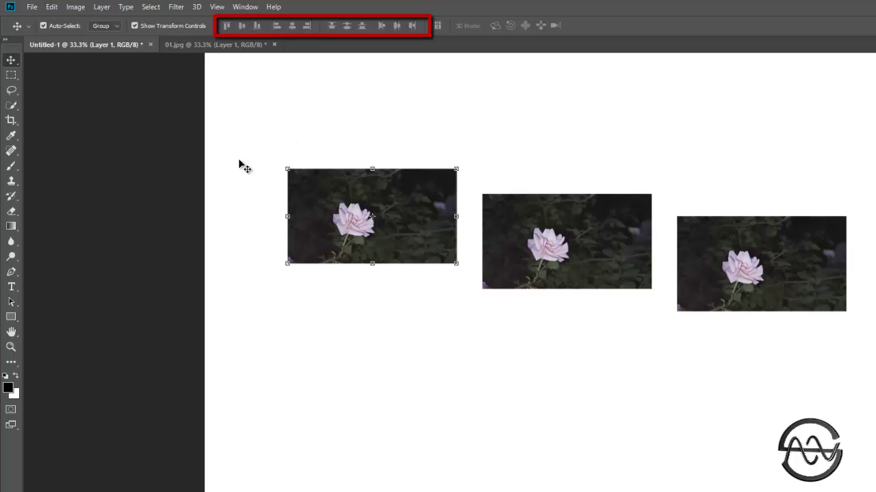
Select all three rose photos together, try aligning their top edges, and undo the alignment
{"action": "left_click_drag", "start_coordinate": [239, 170], "coordinate": [807, 340]}
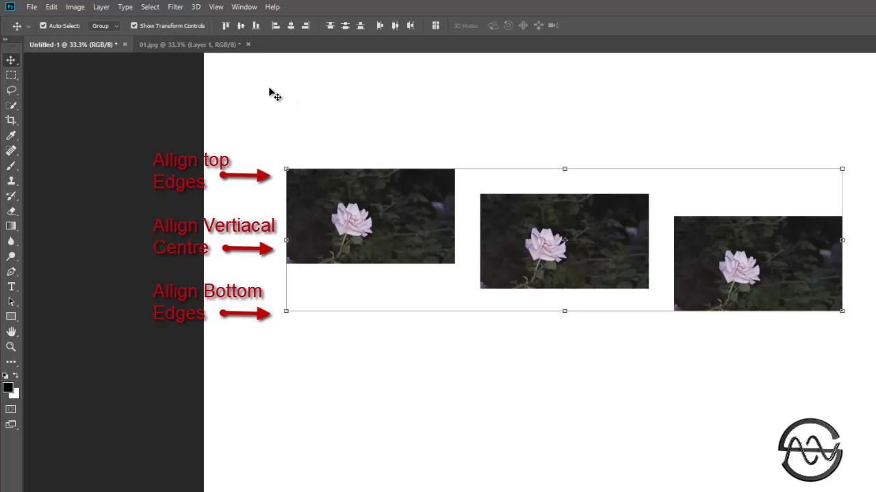
{"action": "left_click", "coordinate": [227, 26]}
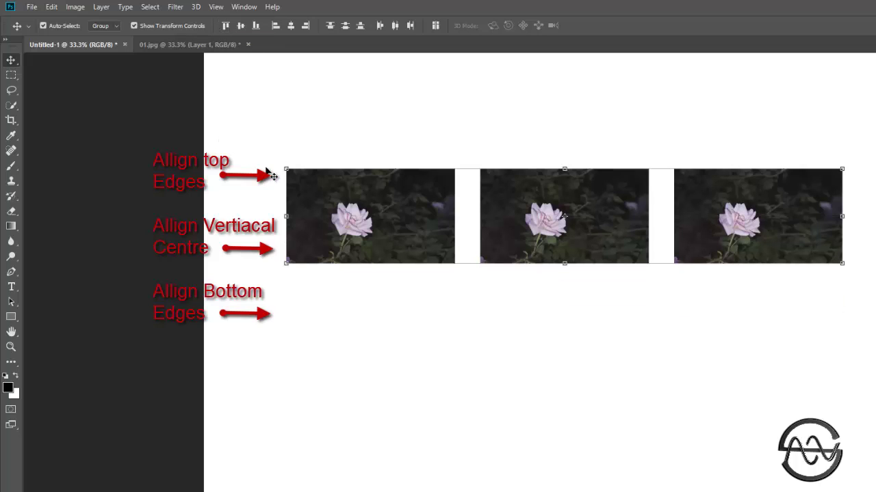
{"action": "key", "text": "ctrl+z"}
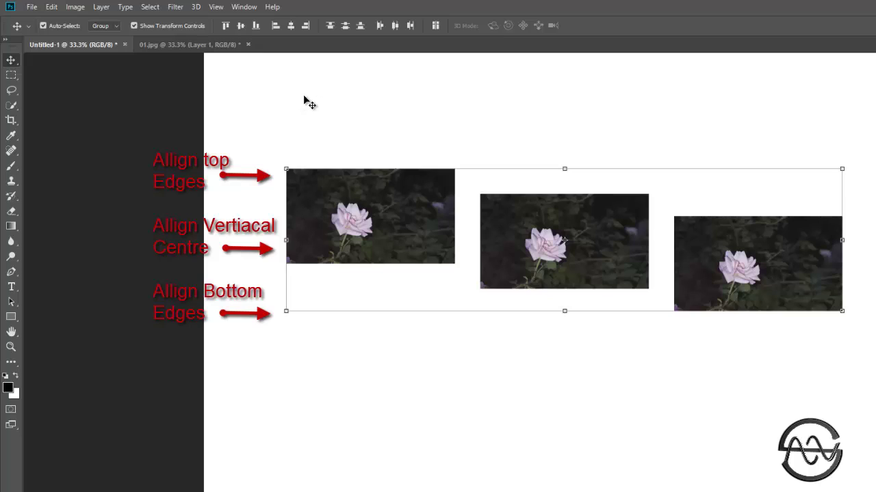
Try aligning the three photos by their vertical centers, undo it, and align their bottom edges instead
{"action": "left_click", "coordinate": [240, 26]}
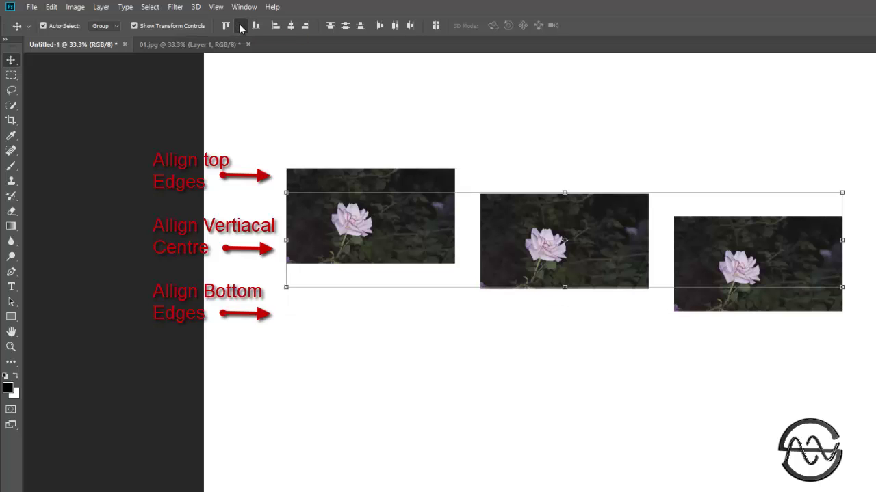
{"action": "key", "text": "ctrl+z"}
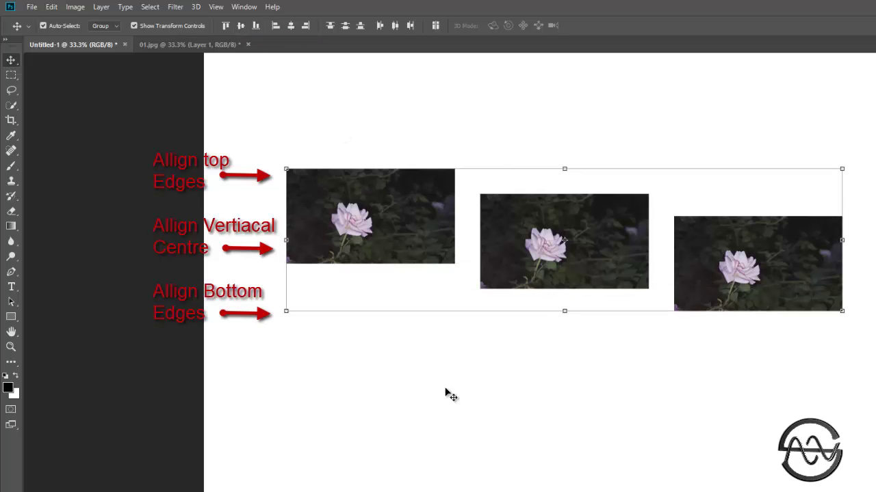
{"action": "left_click", "coordinate": [255, 27]}
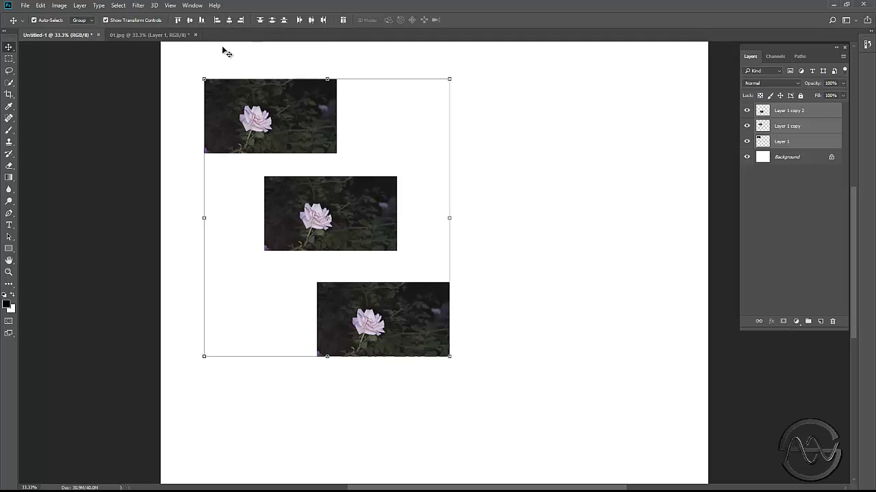
Try aligning the three diagonally placed photos by left edges and horizontal centers, undoing each, and by right edges
{"action": "left_click", "coordinate": [217, 21]}
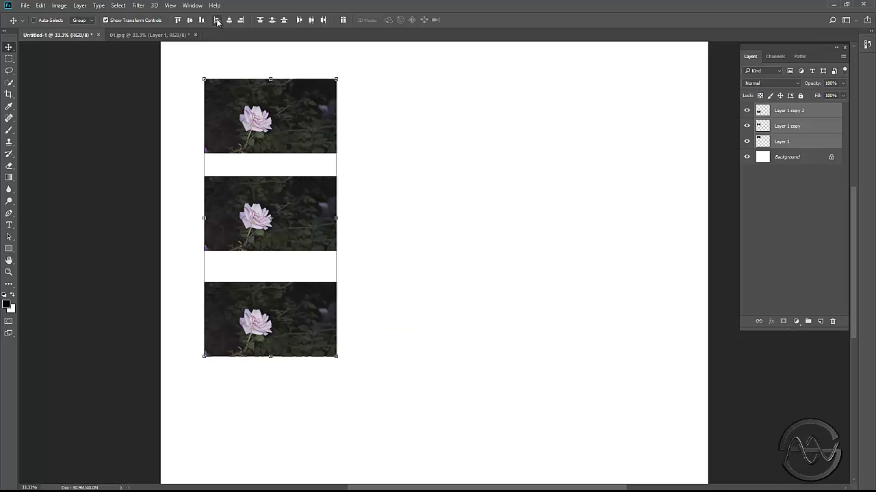
{"action": "key", "text": "ctrl+z"}
{"action": "left_click", "coordinate": [229, 21]}
{"action": "key", "text": "ctrl+z"}
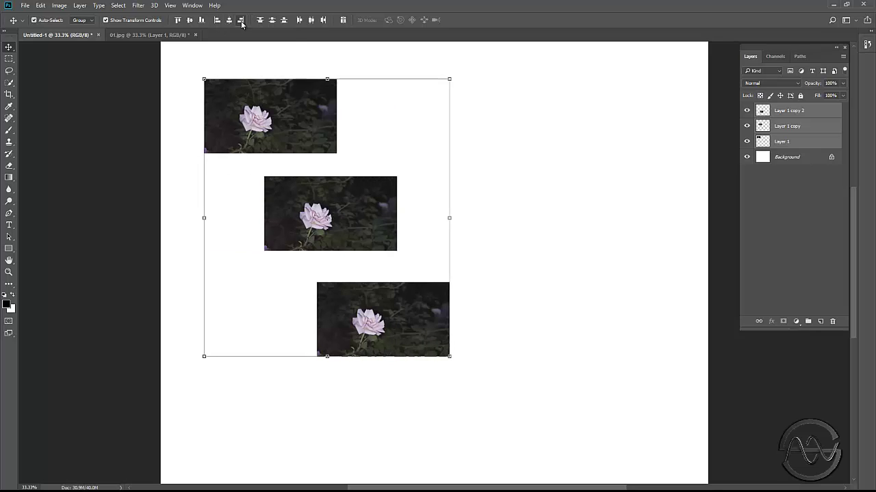
{"action": "left_click", "coordinate": [241, 21]}
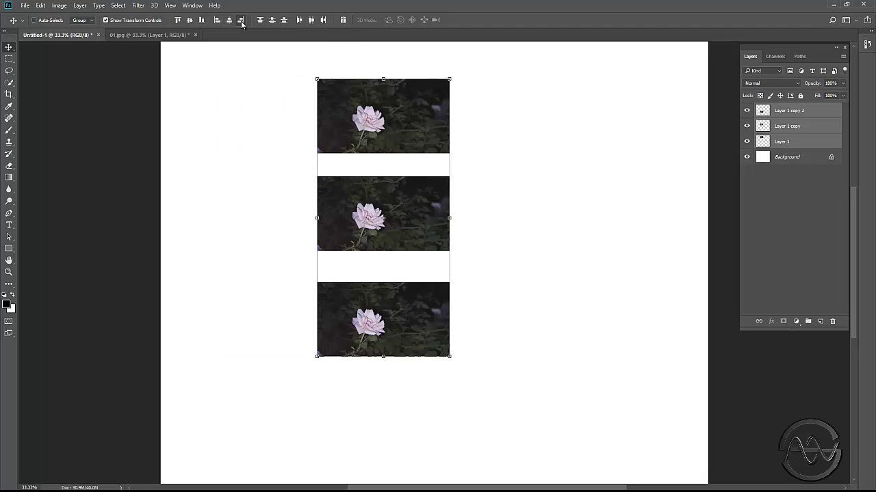
Offset the middle photo slightly upward and the lowest one to the right, and distribute all three photos by vertical centers
{"action": "left_click_drag", "start_coordinate": [387, 294], "coordinate": [382, 301]}
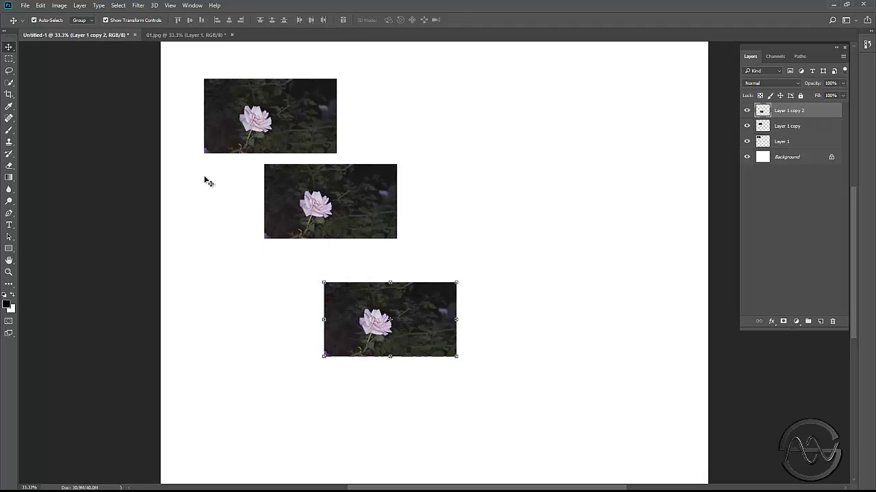
{"action": "left_click_drag", "start_coordinate": [178, 112], "coordinate": [387, 376]}
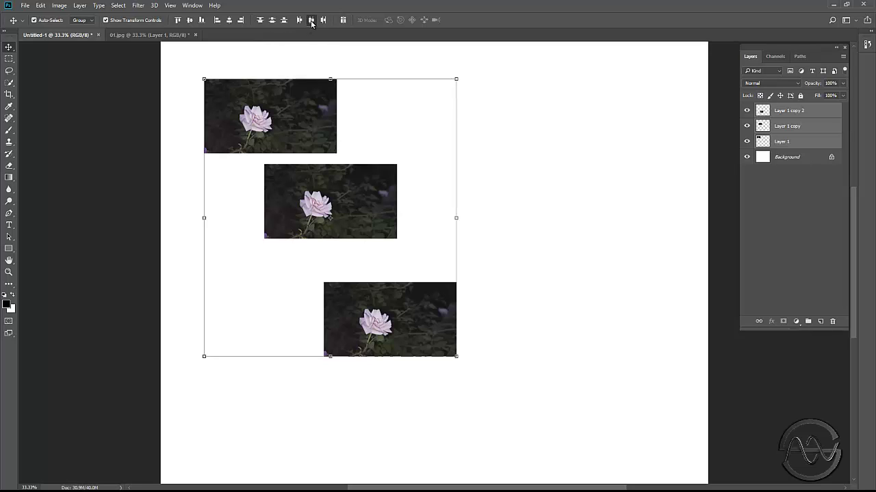
{"action": "left_click", "coordinate": [271, 20]}
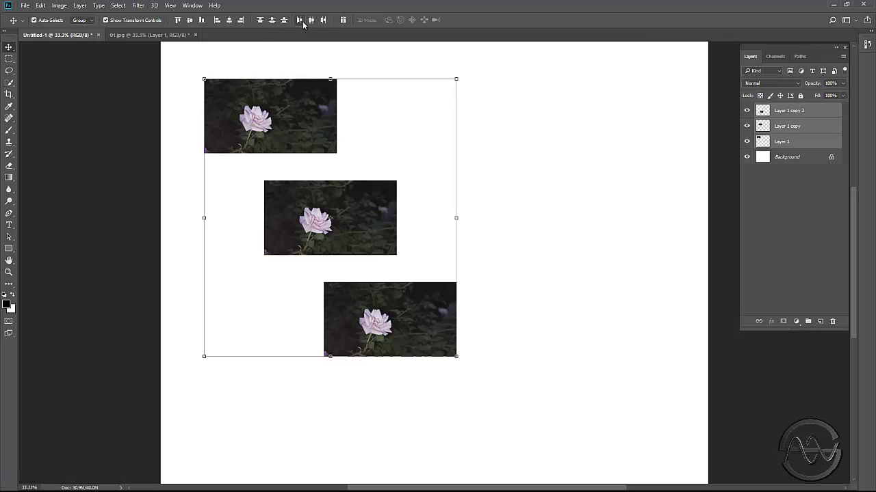